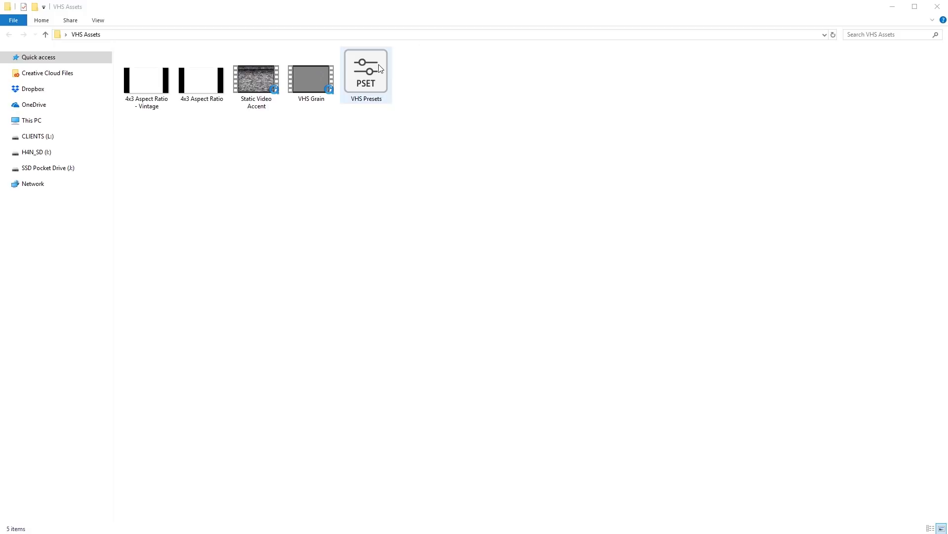
click(380, 69)
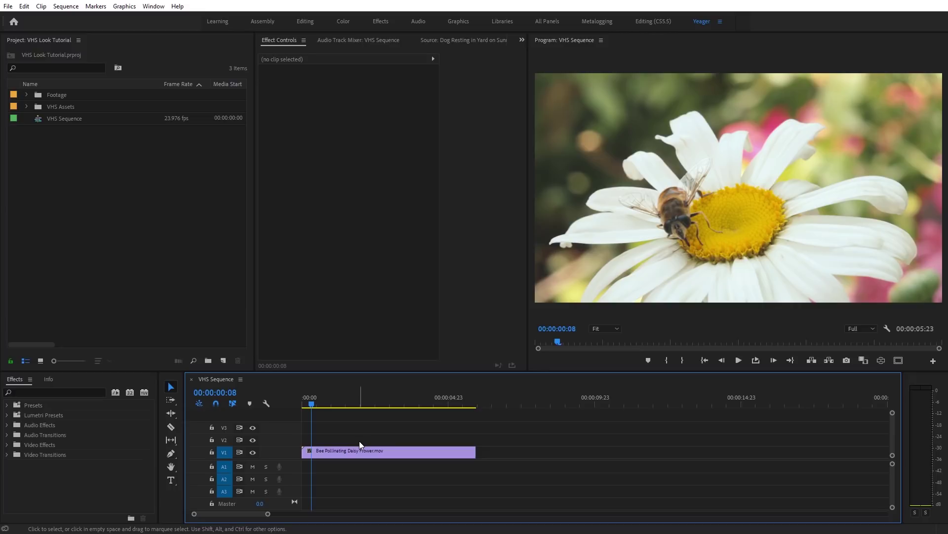
Apply the Lumetri Color video effect to the Bee Pollinating Daisy Flower clip on V1
click(7, 446)
scroll(39, 449, down, 2)
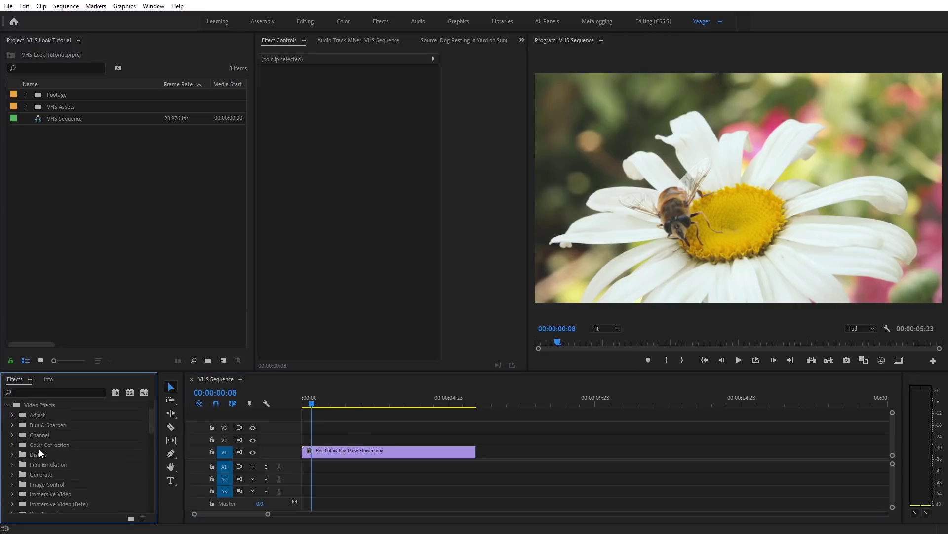
click(13, 444)
scroll(114, 454, down, 3)
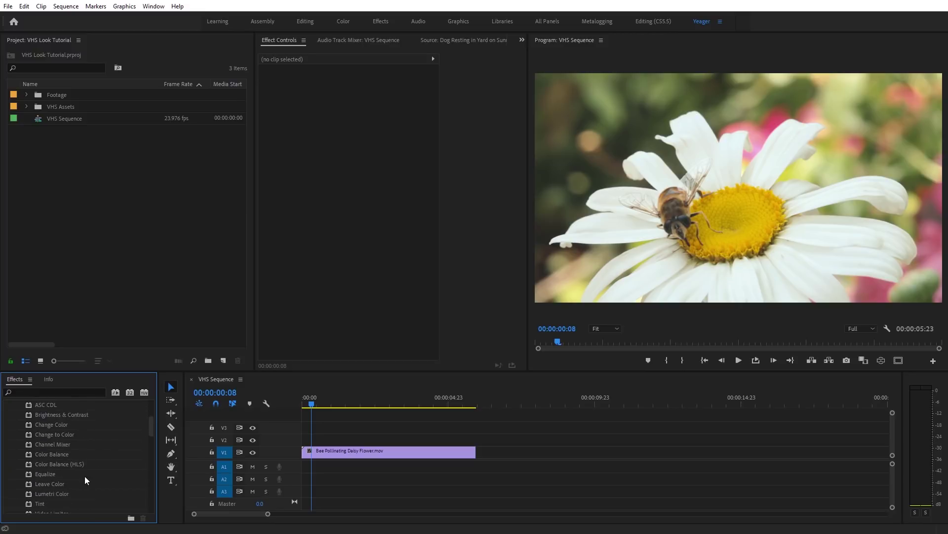
drag(56, 493, 338, 454)
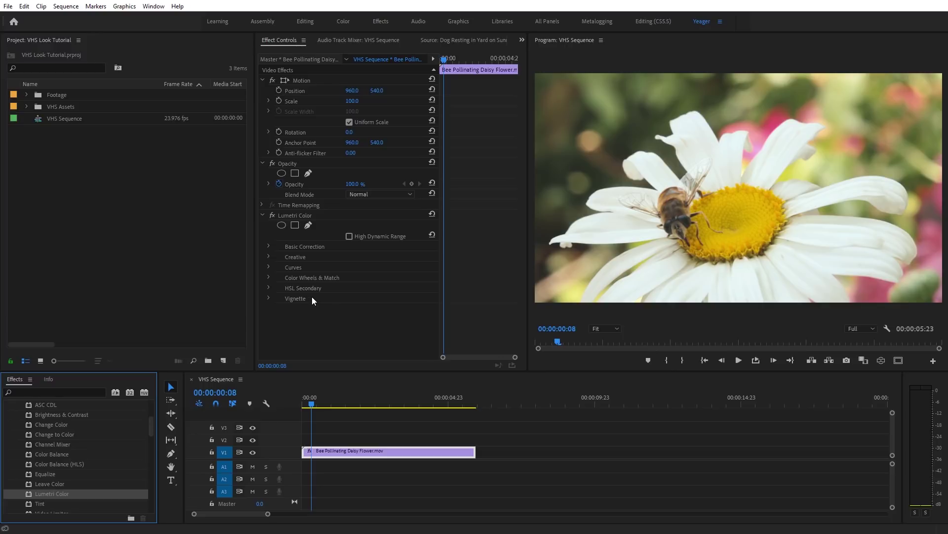
Set the Contrast in Lumetri Color's Basic Correction to 55
click(268, 245)
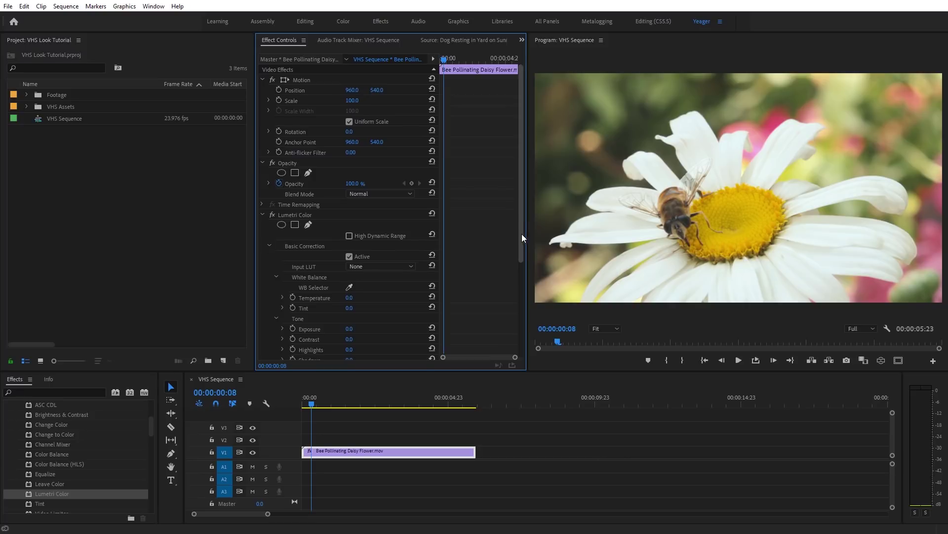
drag(521, 233, 517, 296)
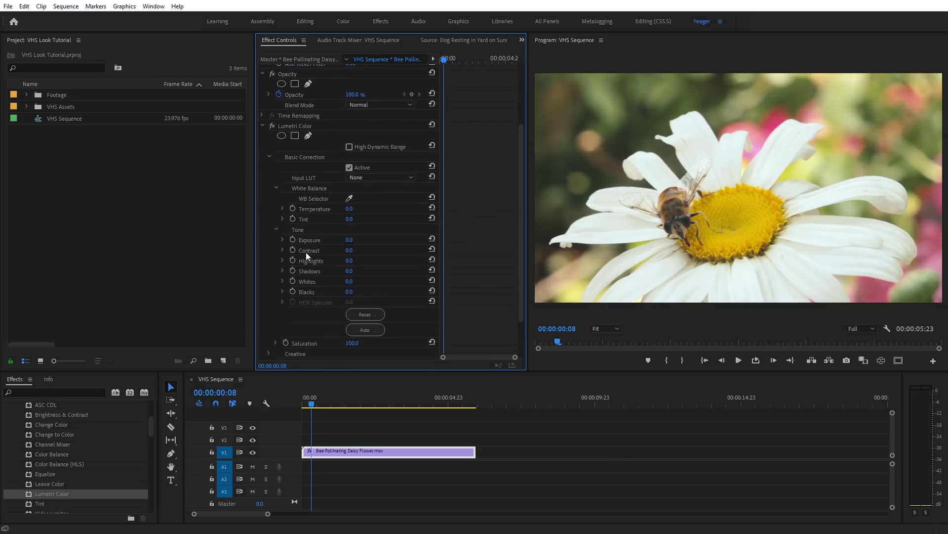
click(350, 251)
text(55)
key(Return)
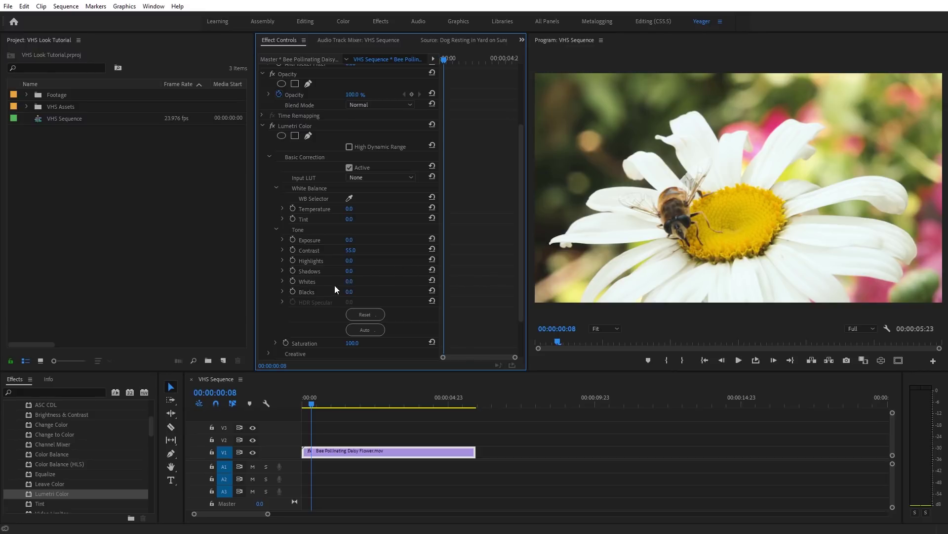
Try raising the Whites in Basic Correction, set them to -50, and collapse the section
mouse_move(349, 282)
mouse_down()
mouse_move(390, 282)
mouse_move(307, 282)
mouse_move(365, 282)
mouse_up()
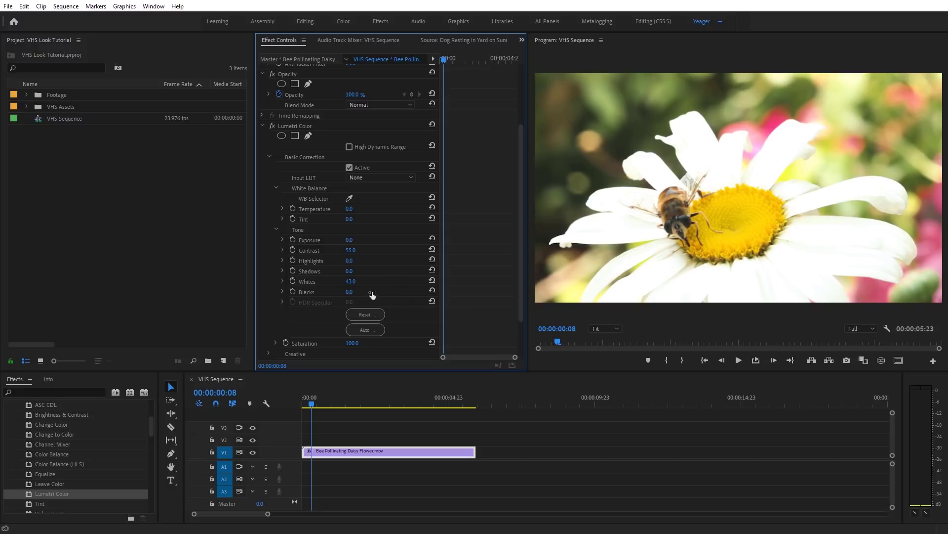
click(349, 281)
text(-50)
key(Return)
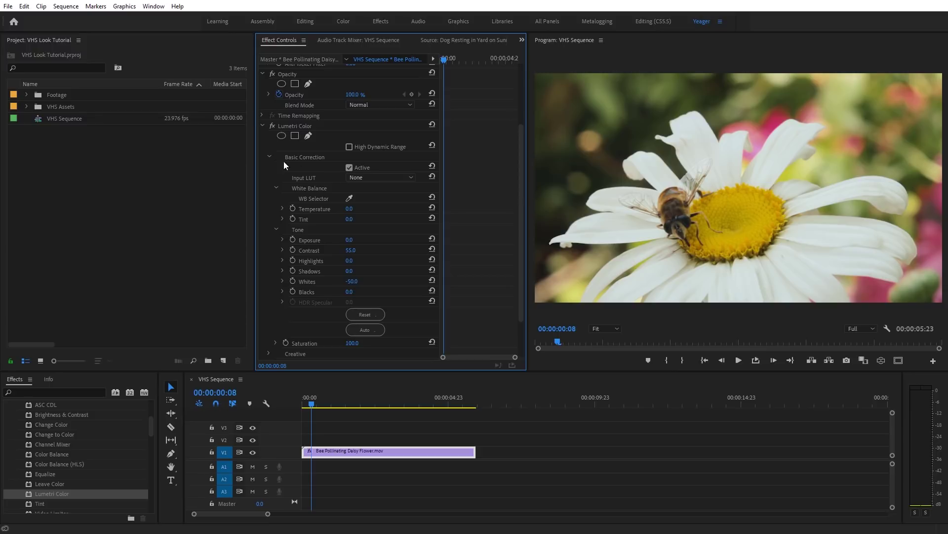
click(269, 156)
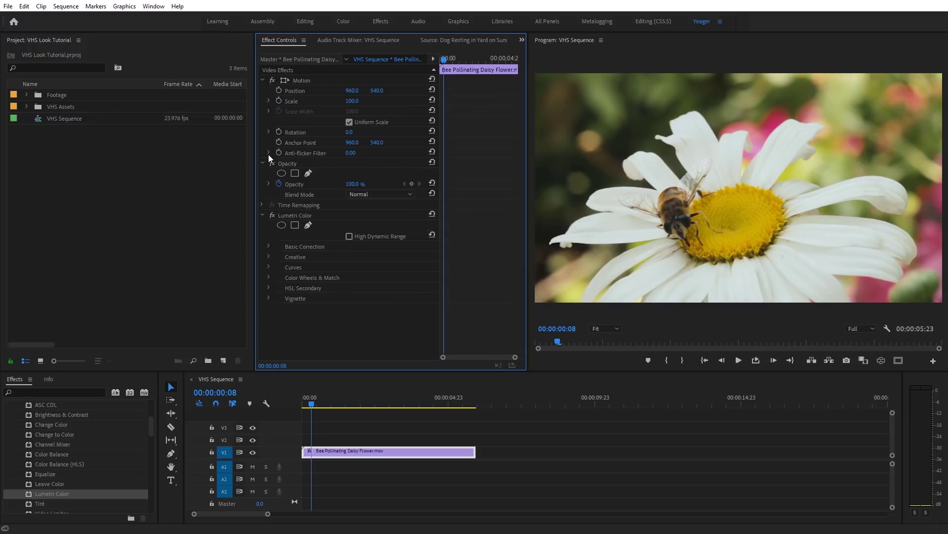
Set Faded Film to 30 in the Creative adjustments of Lumetri Color
click(268, 256)
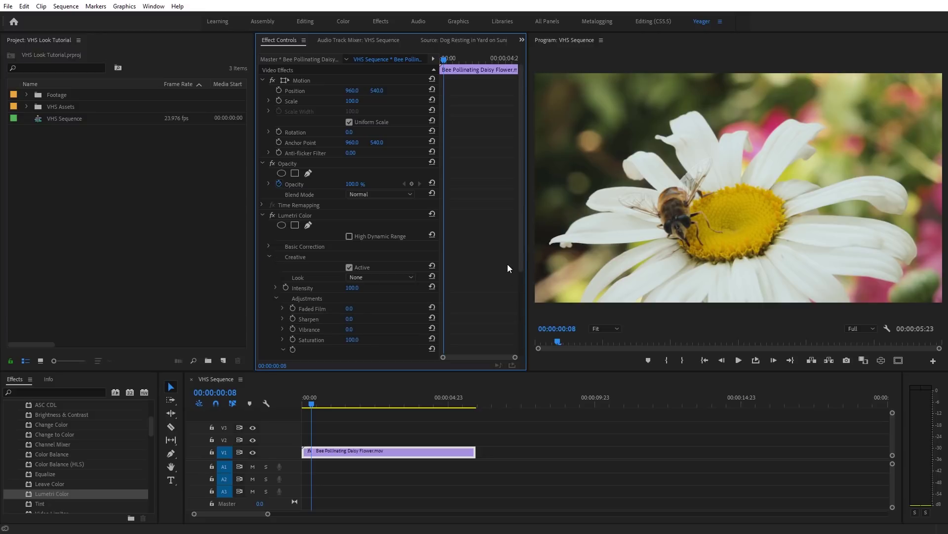
drag(523, 250, 512, 324)
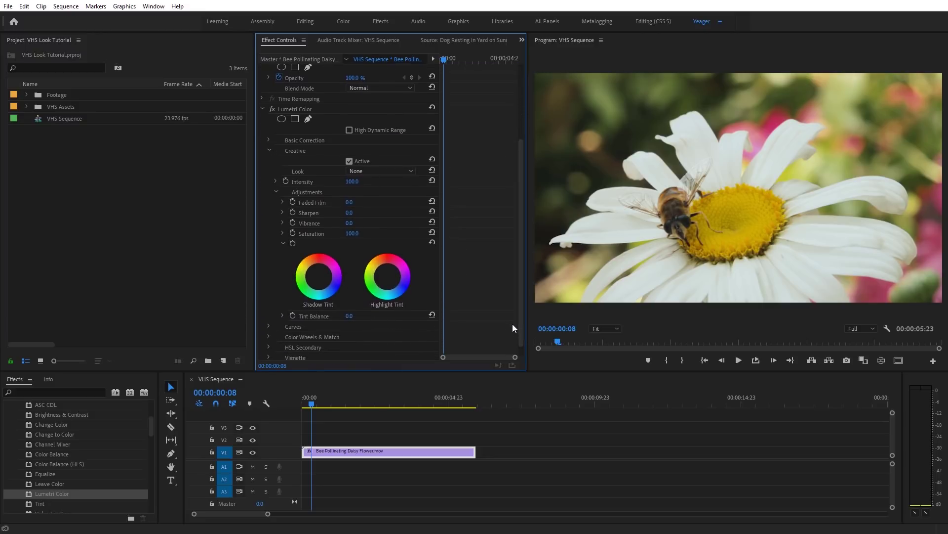
click(349, 203)
text(30)
key(Return)
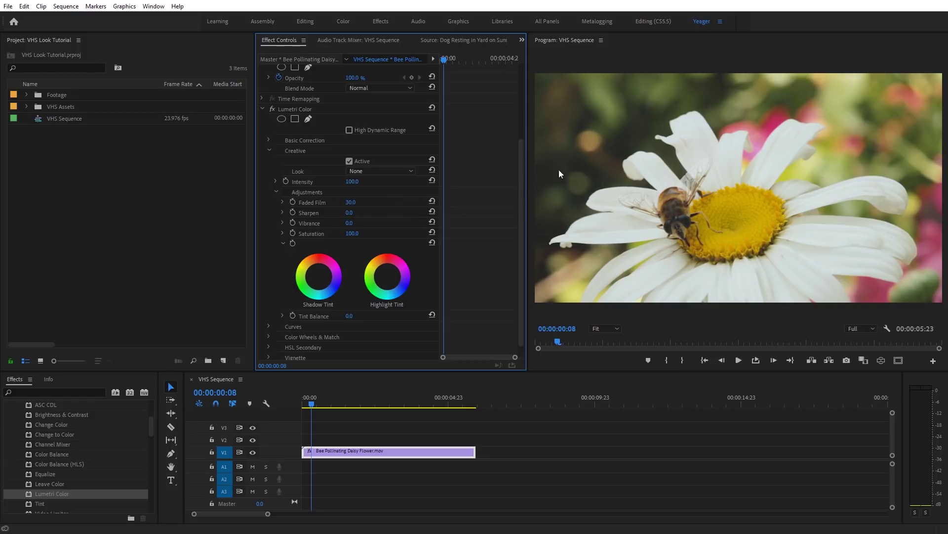
Try a stronger Faded Film amount of about 54 and set it back to 30
drag(350, 202, 353, 202)
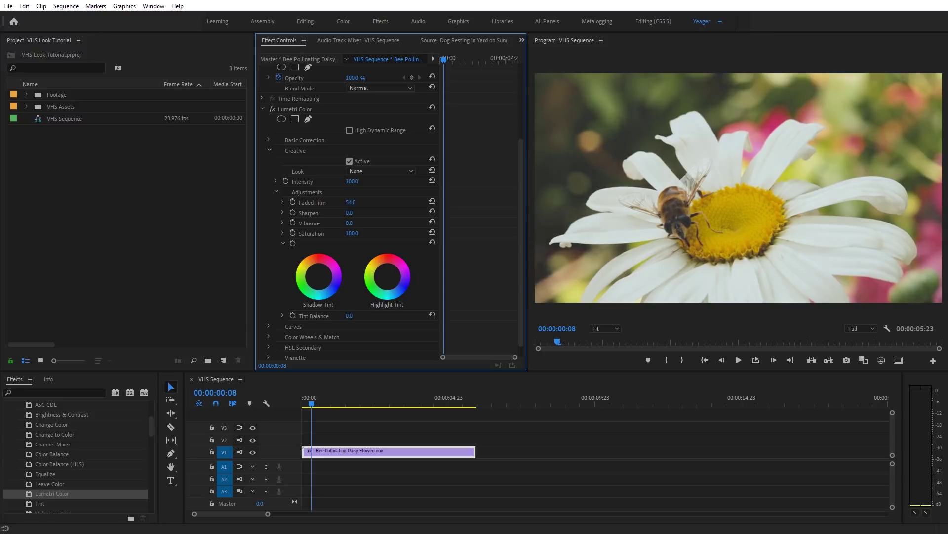
click(363, 199)
text(30)
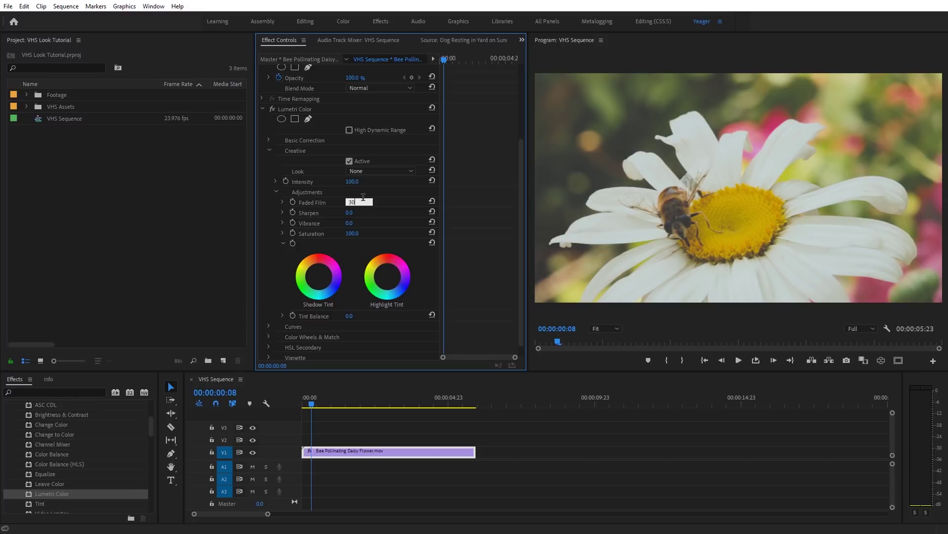
key(Return)
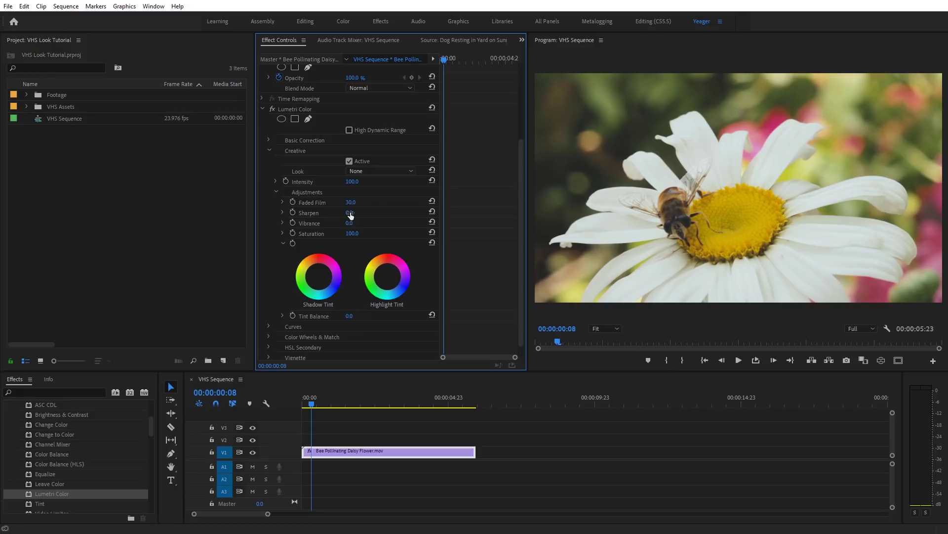
Set Sharpen to -70 and Vibrance to -30 in the Creative adjustments
click(350, 214)
text(-70)
key(Return)
text(30)
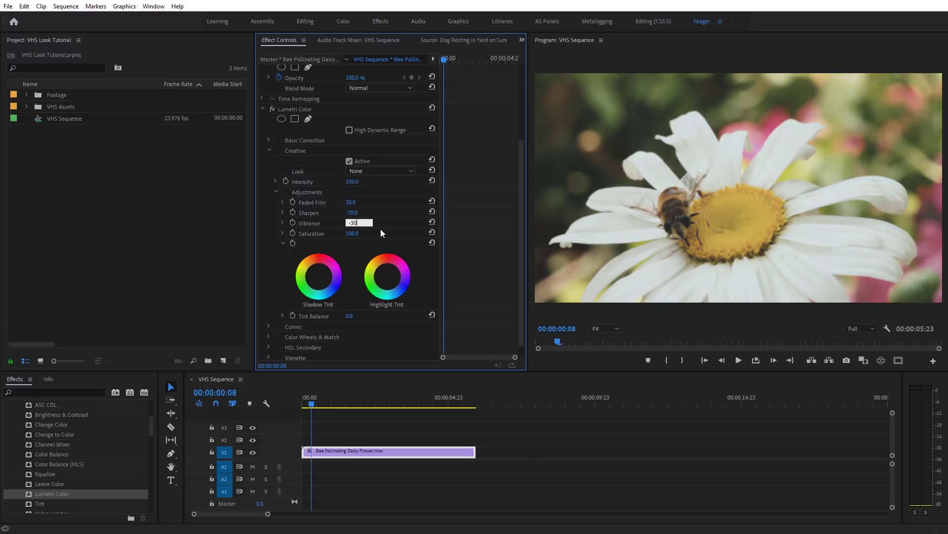
key(Return)
Shift the Shadow Tint wheel slightly toward magenta and collapse the Creative section
click(319, 276)
drag(319, 276, 324, 273)
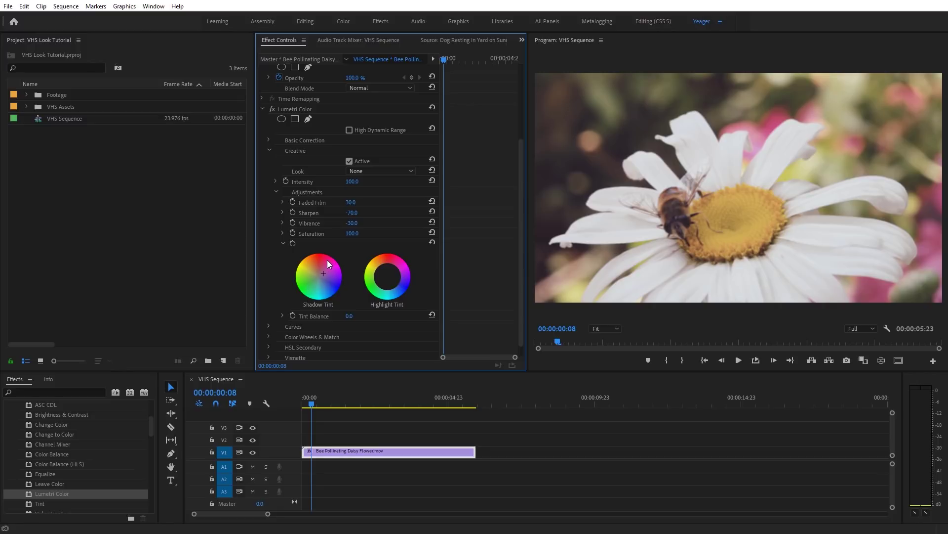
scroll(277, 158, down, 1)
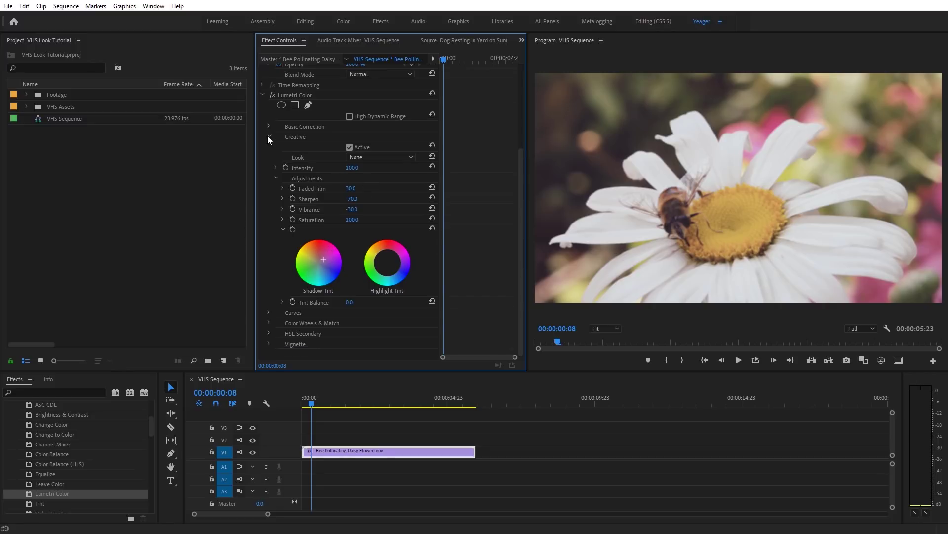
click(268, 135)
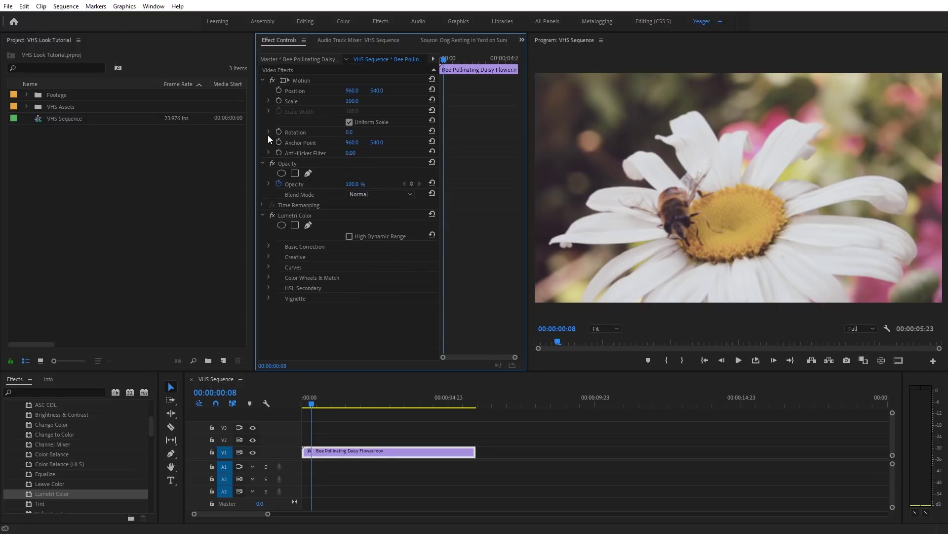
Lower the highlight endpoint of the white RGB curve and move it inward so the curve flattens at its upper end
click(270, 267)
drag(521, 114, 515, 160)
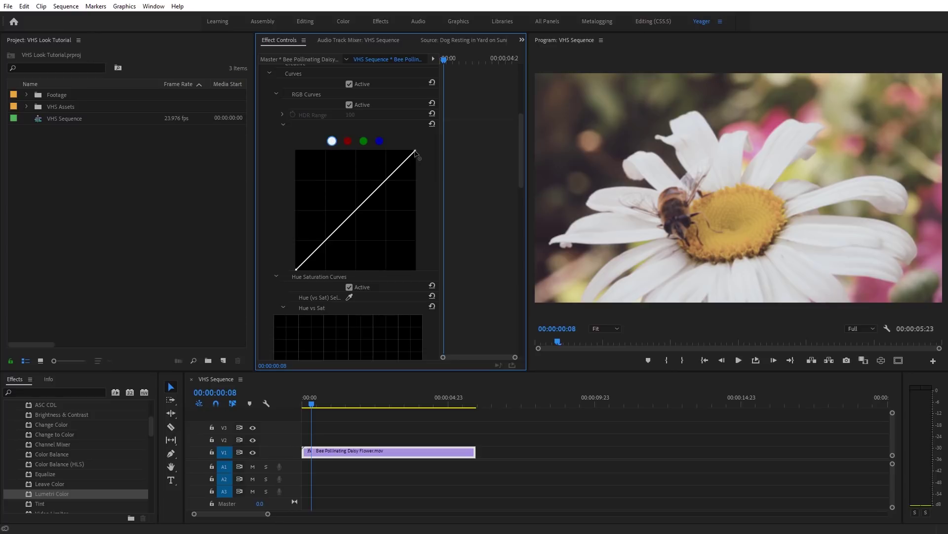
drag(415, 152, 416, 171)
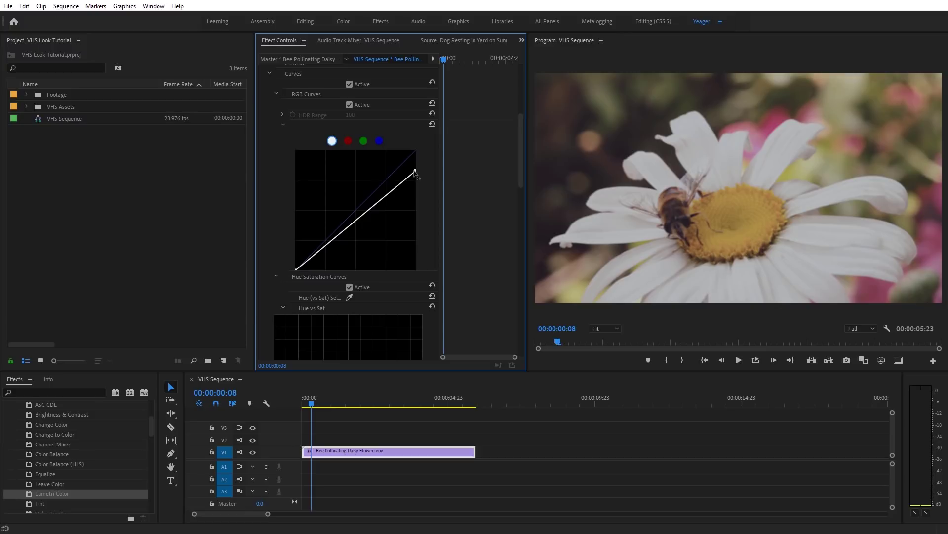
drag(414, 170, 397, 171)
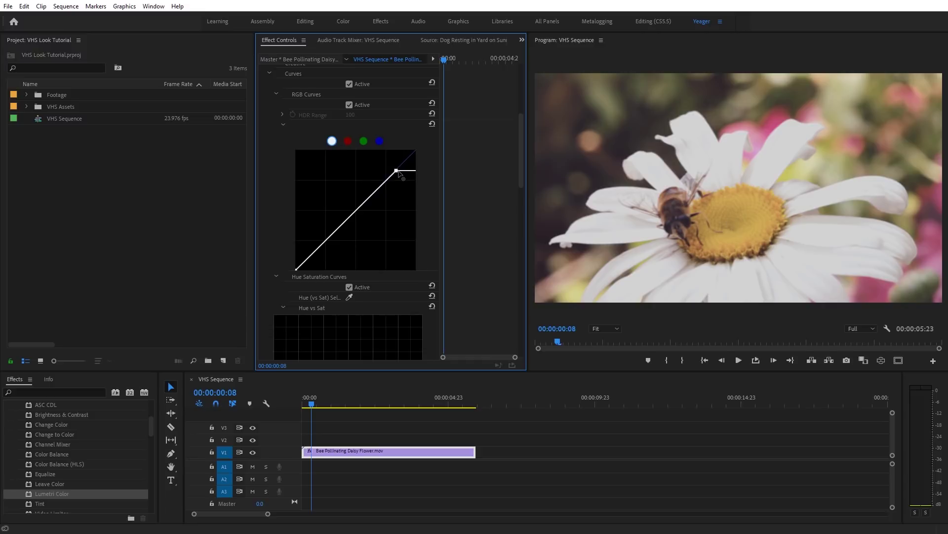
Move the green curve's highlight endpoint slightly inward, pull the blue curve's endpoint slightly down, and collapse the Curves section
click(364, 142)
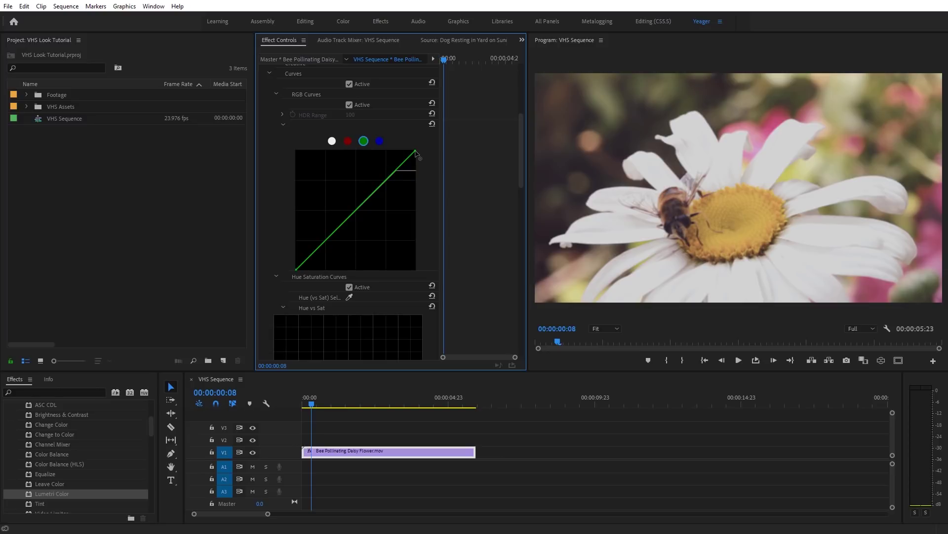
drag(415, 153, 411, 153)
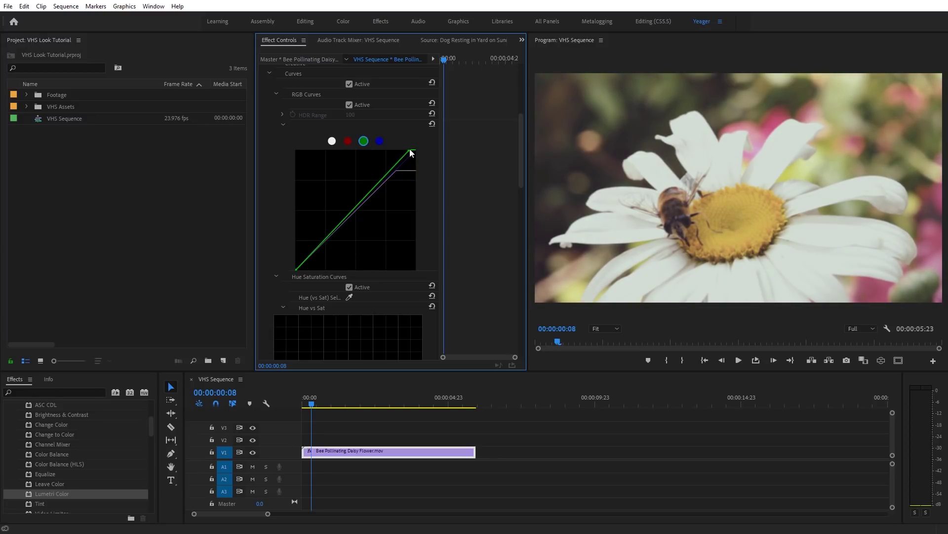
click(380, 141)
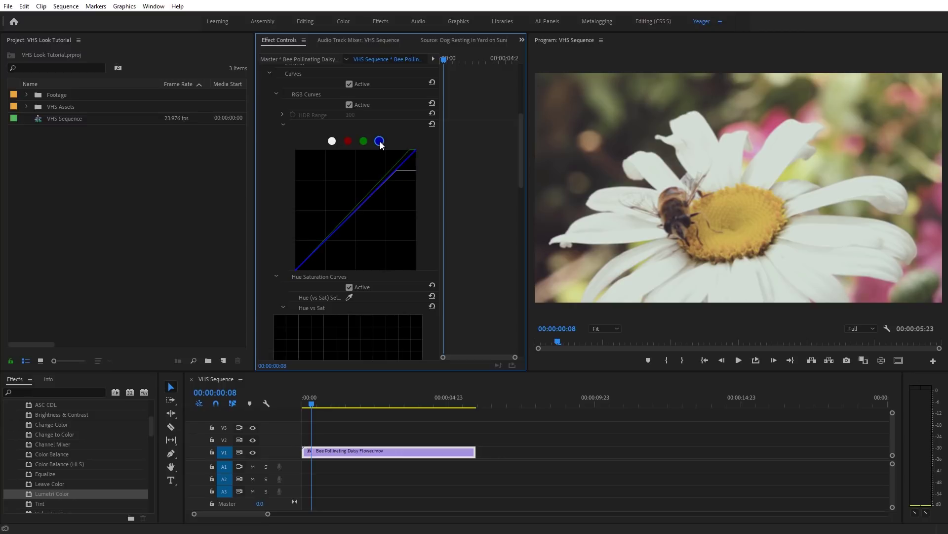
drag(416, 150, 418, 153)
click(270, 72)
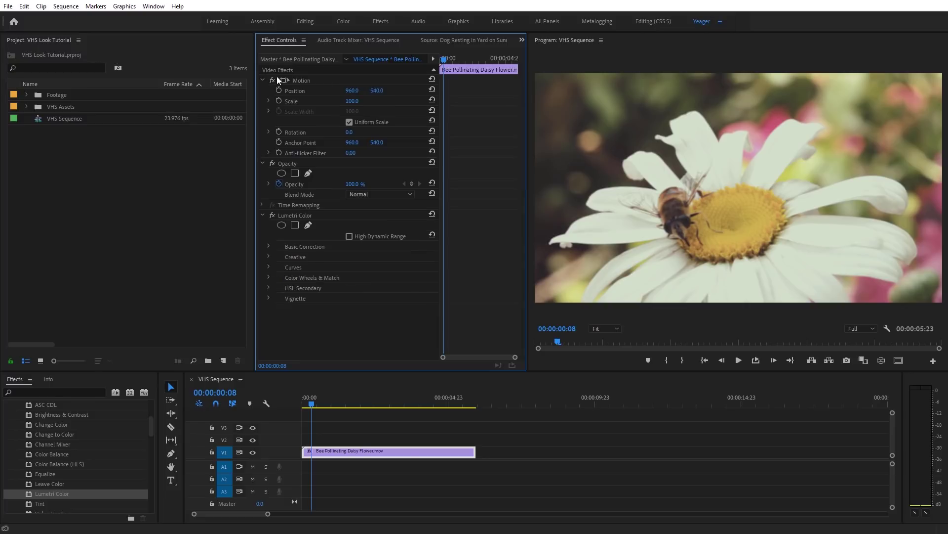
Set the Vignette Amount in Lumetri Color to -1 and collapse the section
click(268, 298)
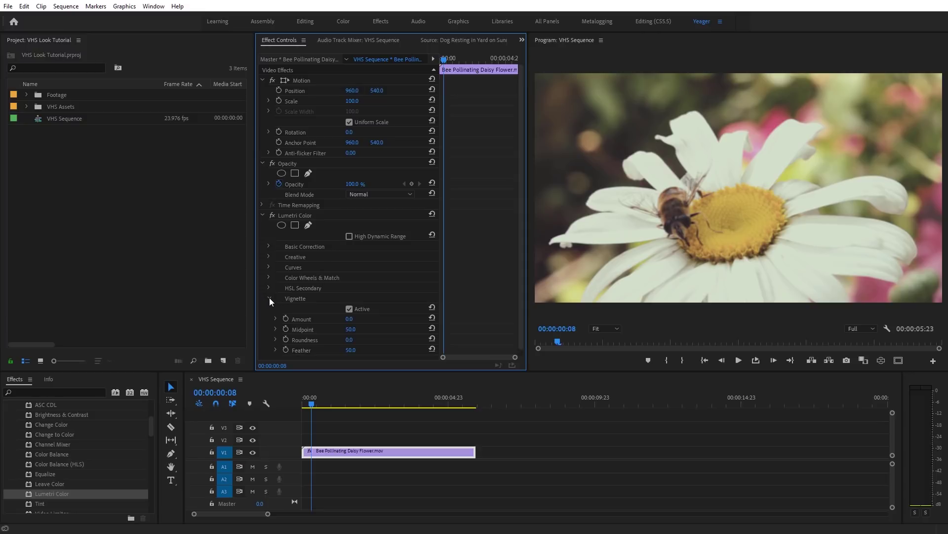
click(350, 320)
text(-1)
key(Return)
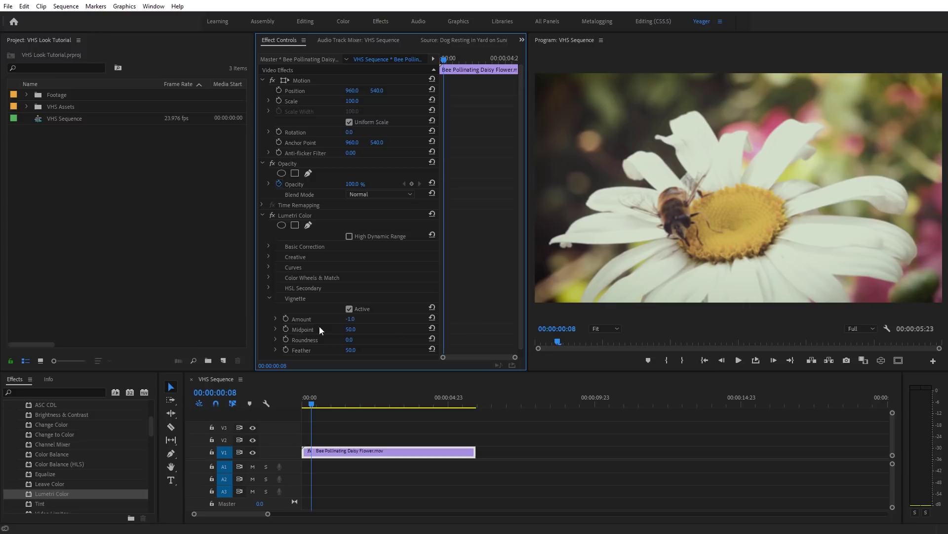
click(269, 298)
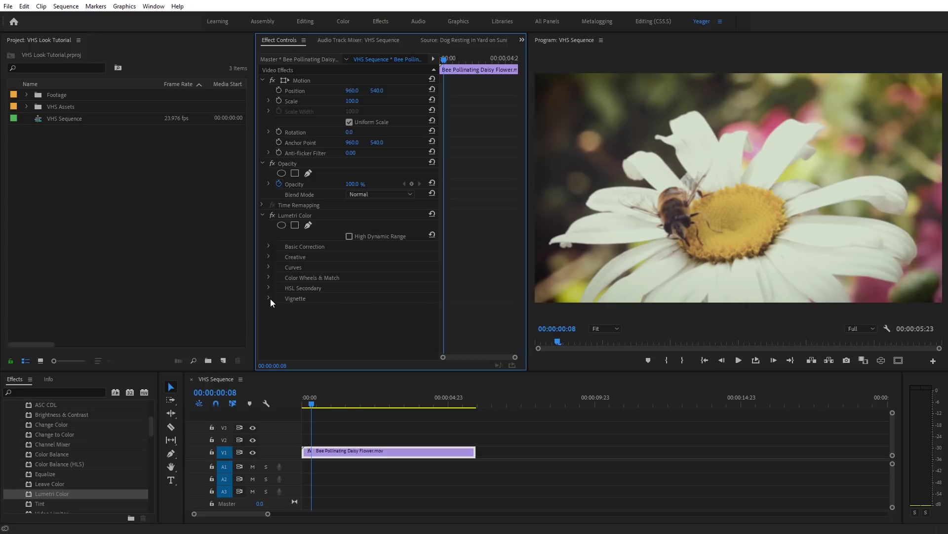
Add the Channel Blur effect from Blur & Sharpen to the bee clip, below Lumetri Color
drag(154, 430, 153, 418)
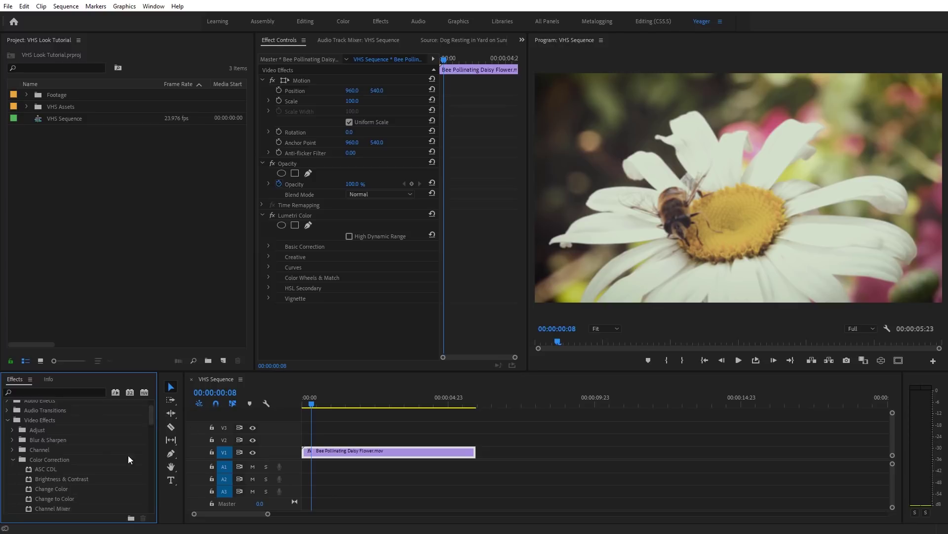
click(13, 440)
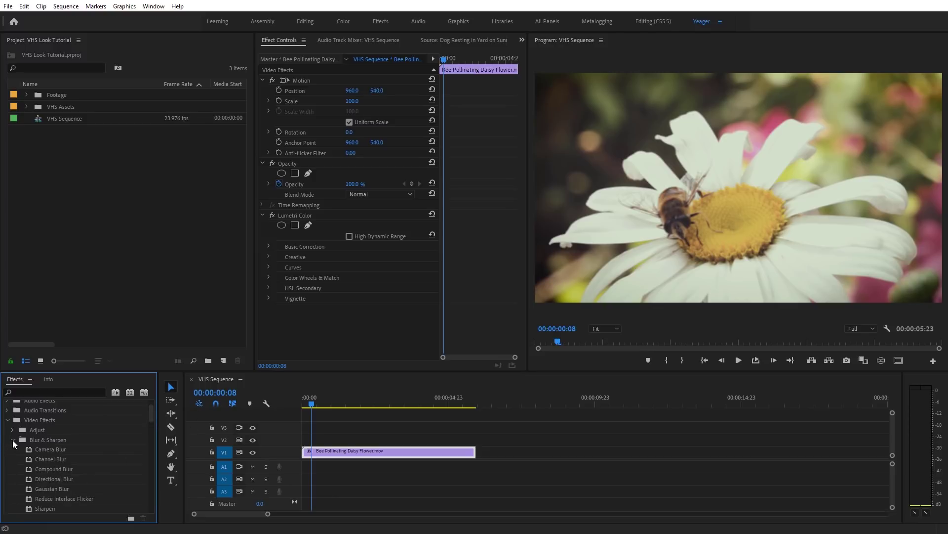
click(40, 462)
drag(40, 458, 305, 330)
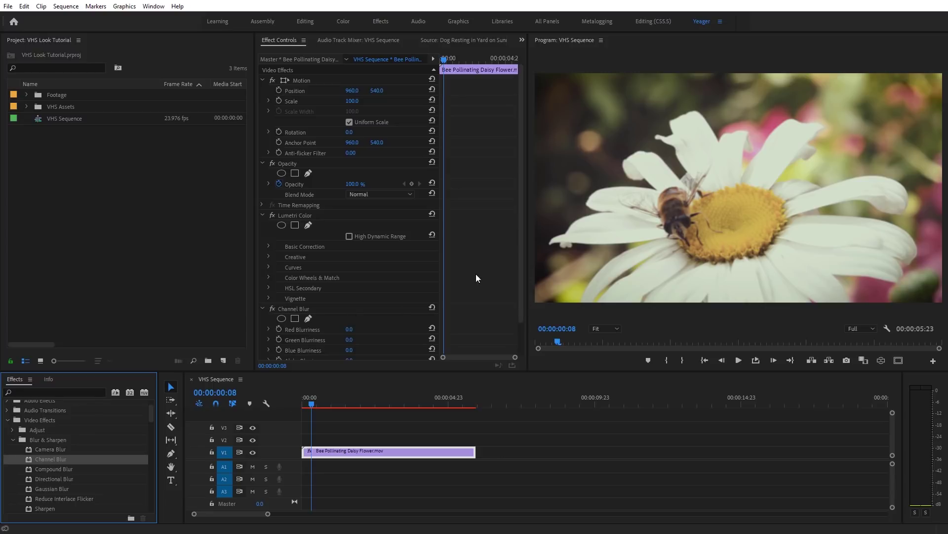
Set the Red Blurriness of the Channel Blur effect to 22
drag(520, 232, 519, 270)
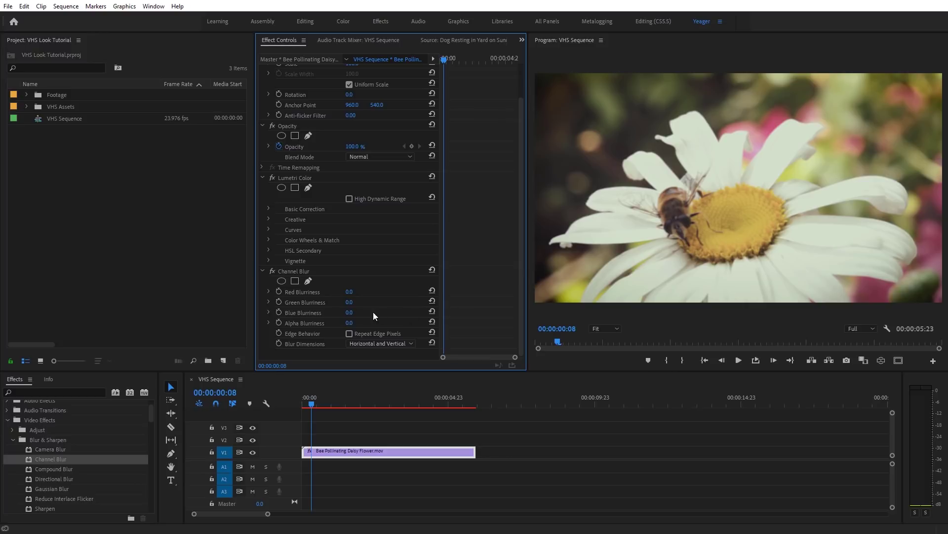
click(349, 292)
text(22)
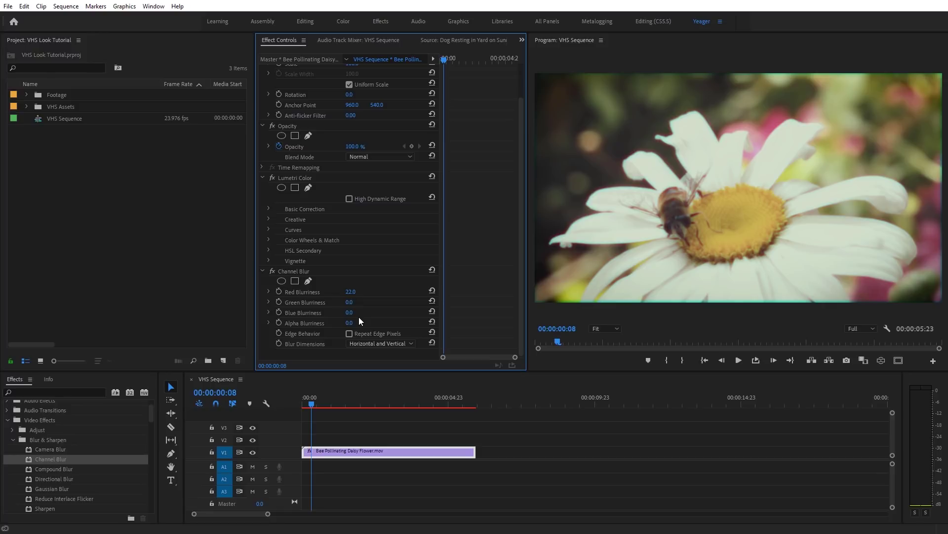
Enable Repeat Edge Pixels on the Channel Blur effect, set its Blur Dimensions to Vertical, and check the enlarged preview
click(593, 313)
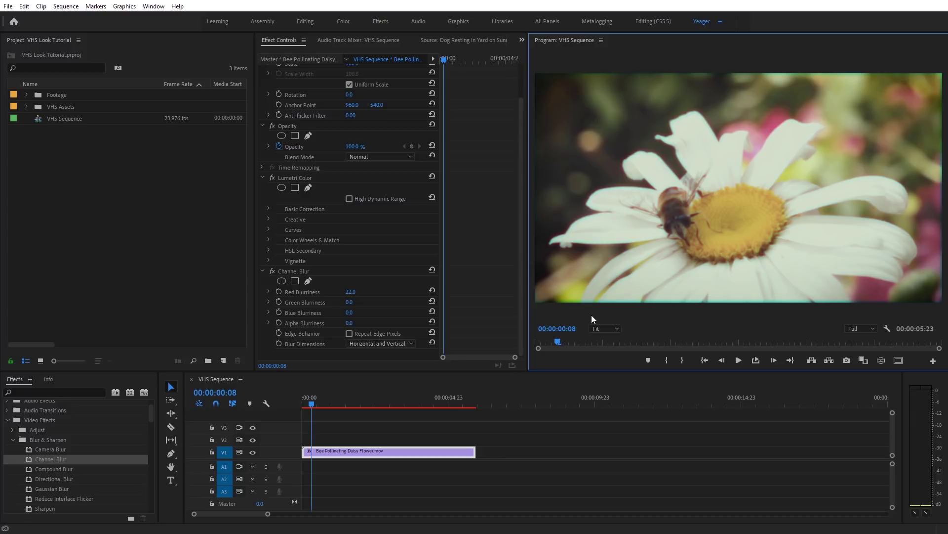
key(grave)
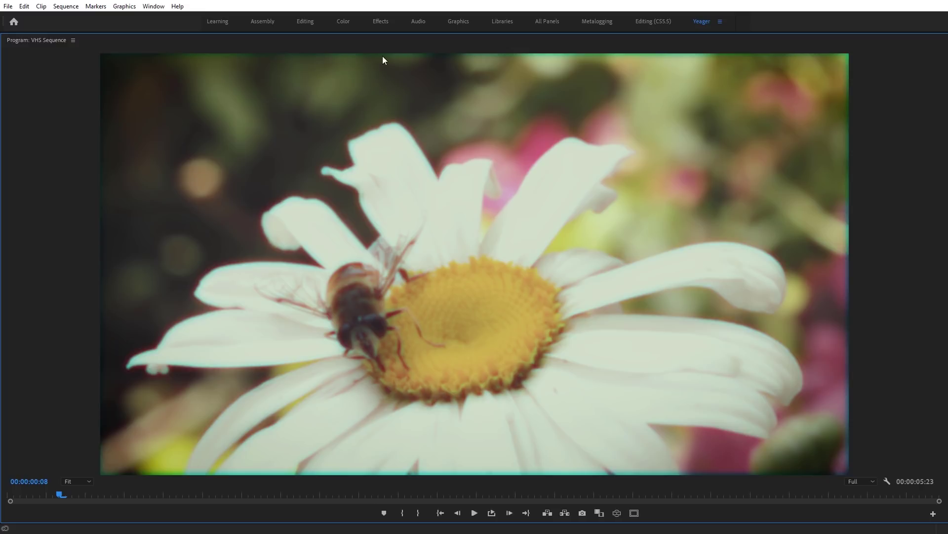
key(grave)
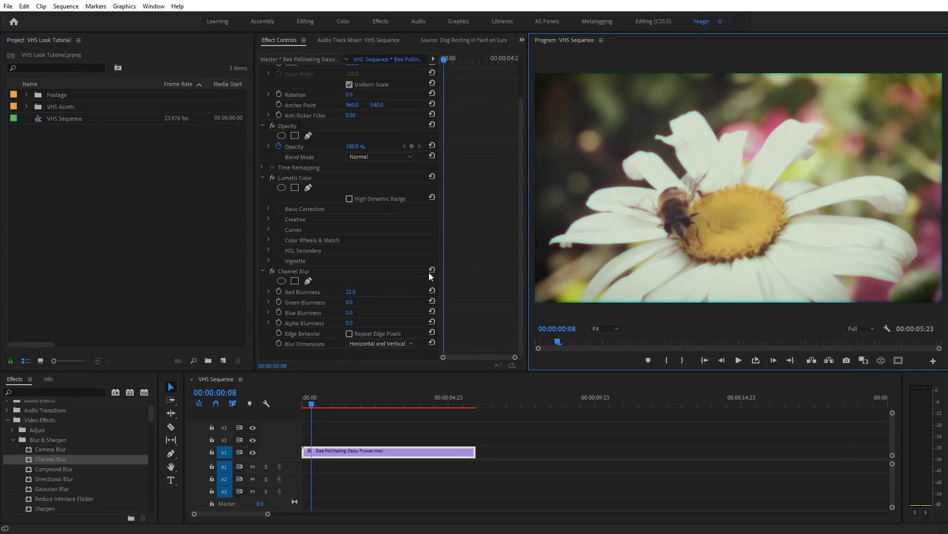
click(349, 334)
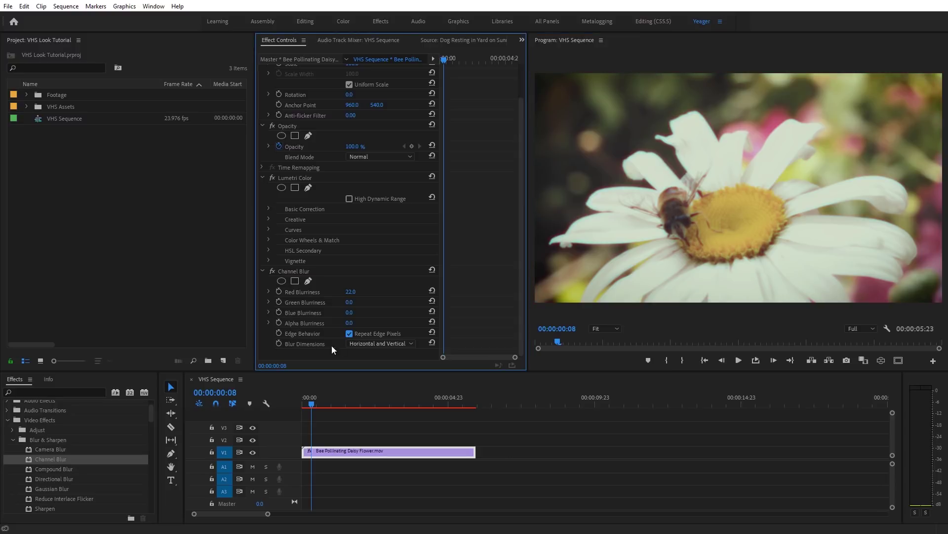
click(360, 346)
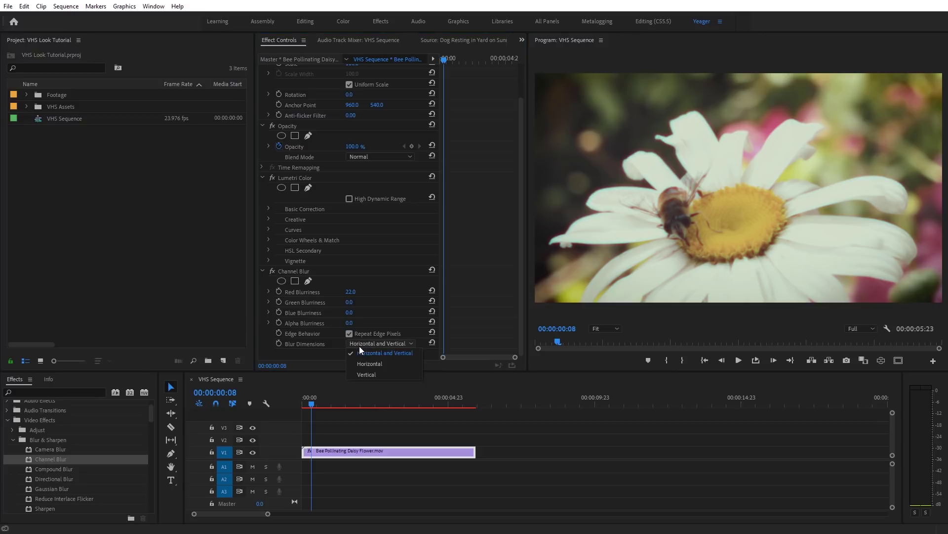
click(372, 373)
click(593, 318)
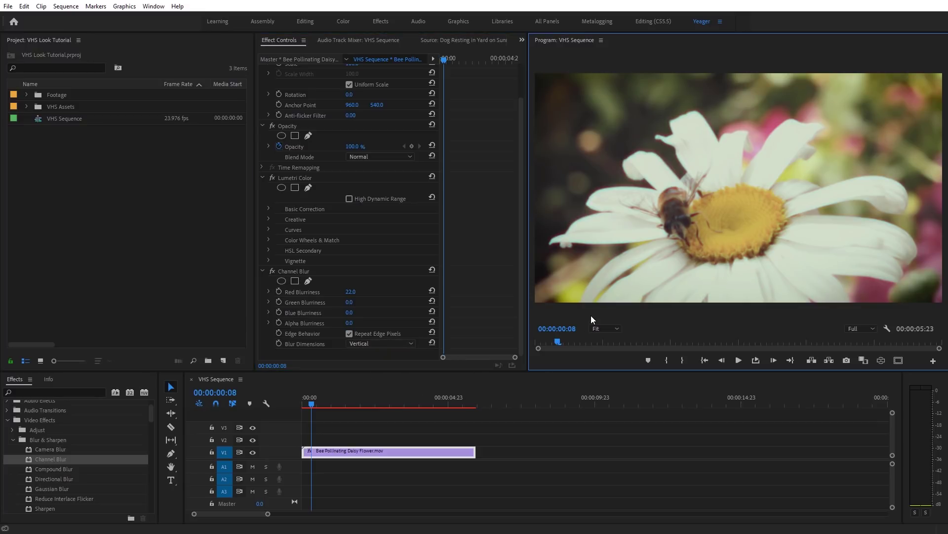
key(grave)
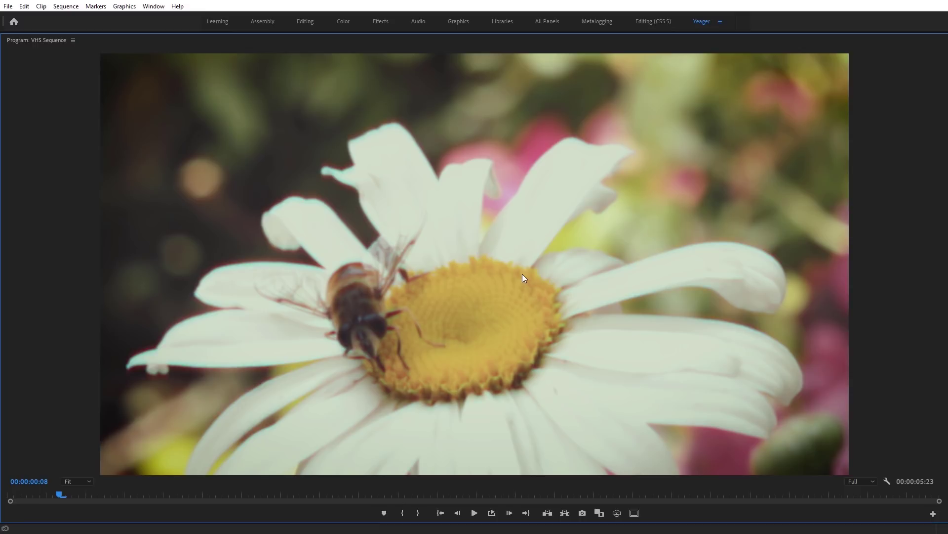
key(grave)
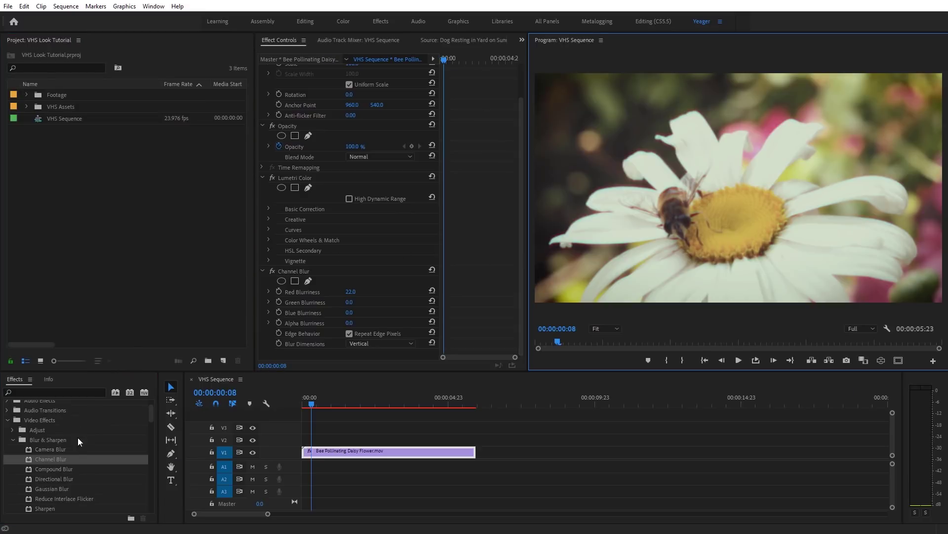
Add a second Channel Blur below the first, with Blue Blurriness 30, Repeat Edge Pixels enabled and Blur Dimensions set to Horizontal
drag(62, 459, 311, 357)
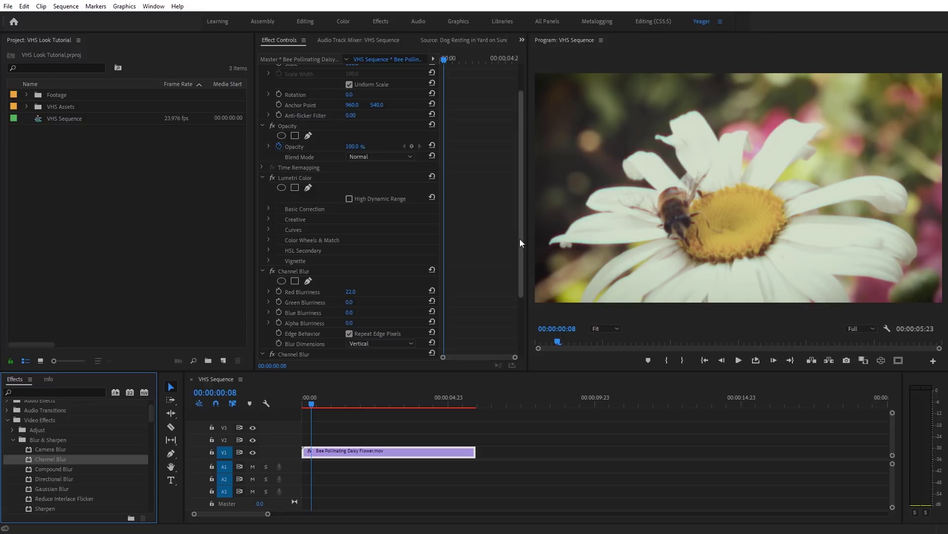
drag(520, 240, 518, 309)
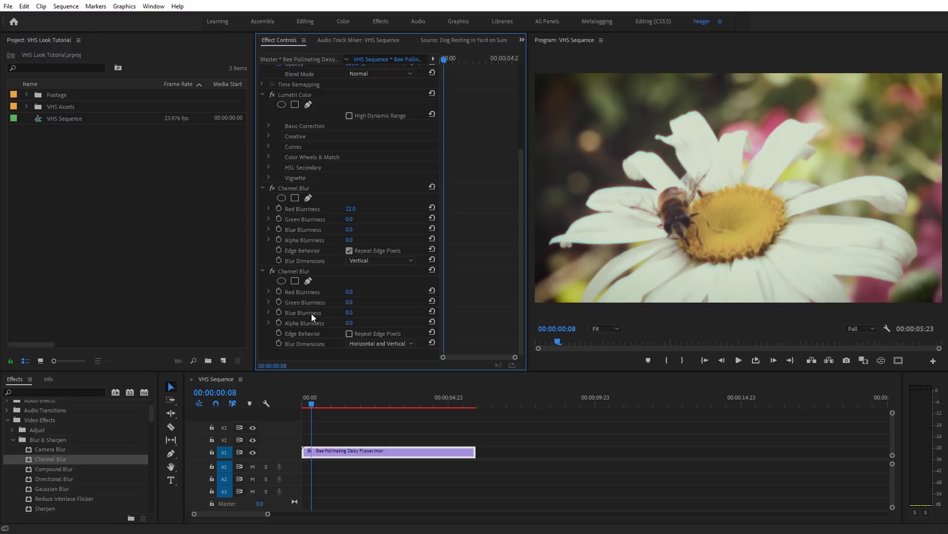
click(348, 313)
click(350, 334)
click(379, 342)
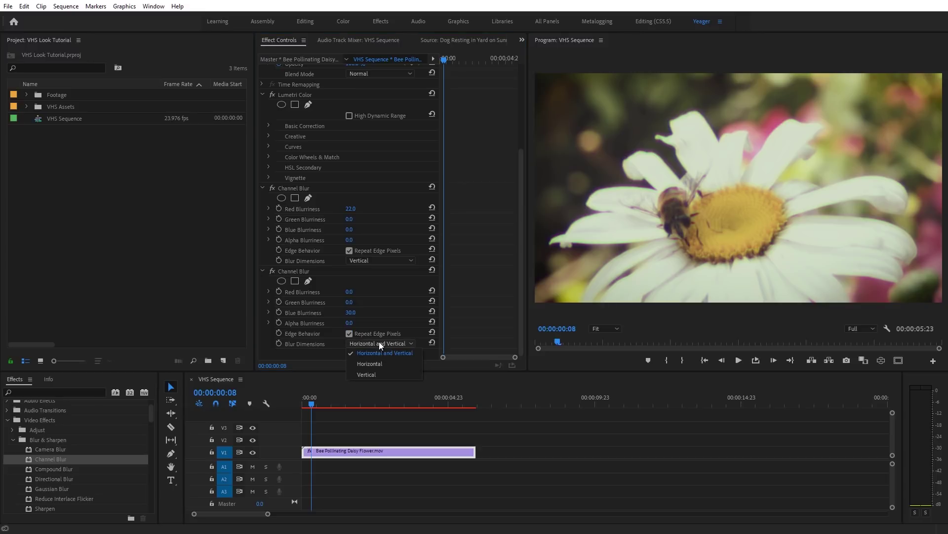
click(383, 363)
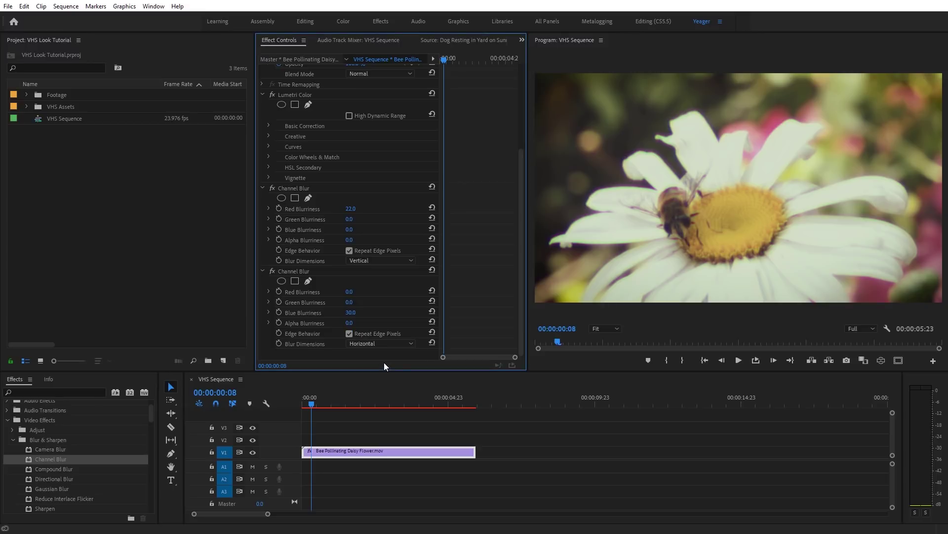
Set the second Channel Blur's Red Blurriness to 14 and check the enlarged preview
click(350, 291)
text(14)
key(Return)
click(616, 306)
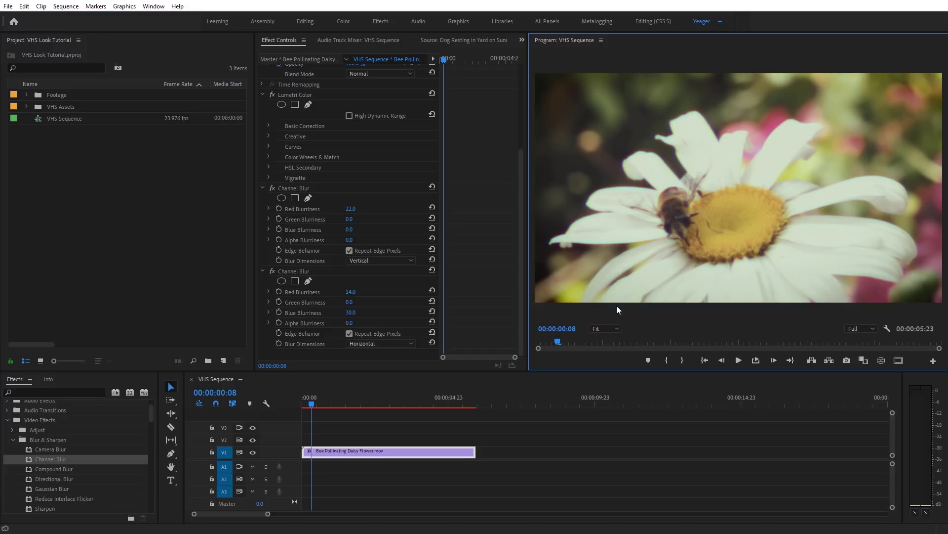
key(grave)
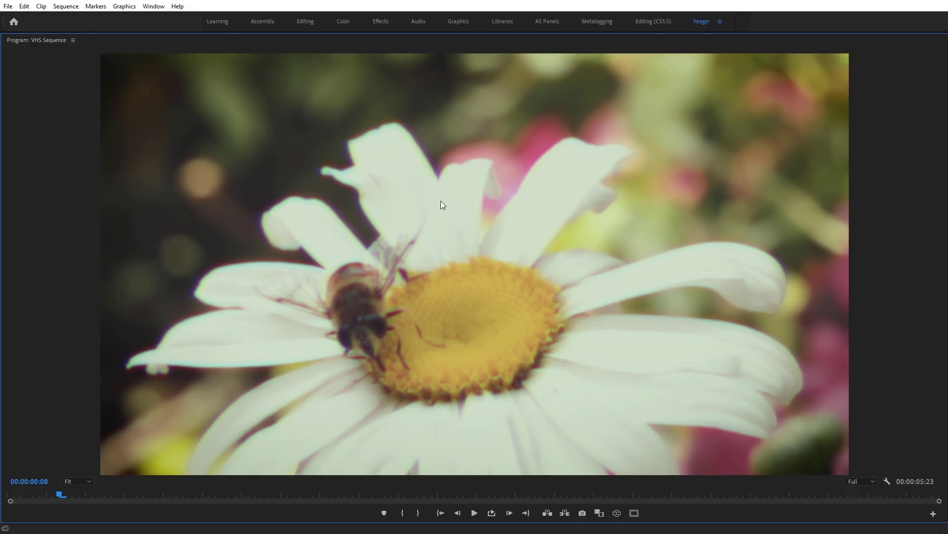
key(grave)
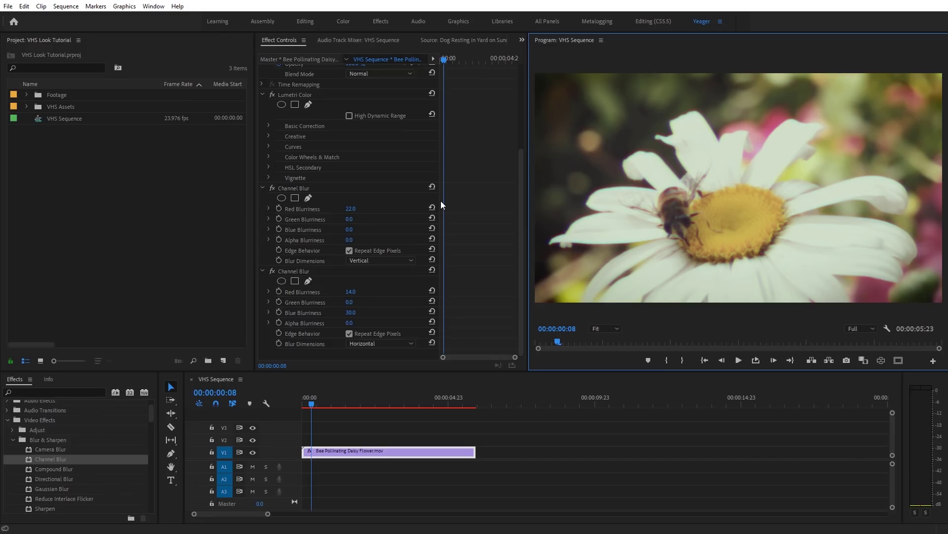
Add the Unsharp Mask effect from Blur & Sharpen to the bee clip, below the second Channel Blur
scroll(81, 441, down, 2)
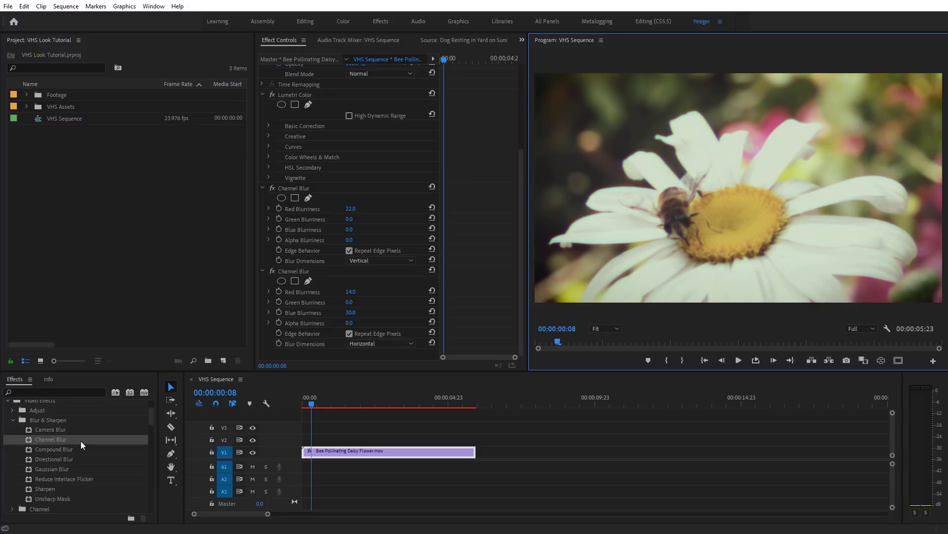
click(51, 478)
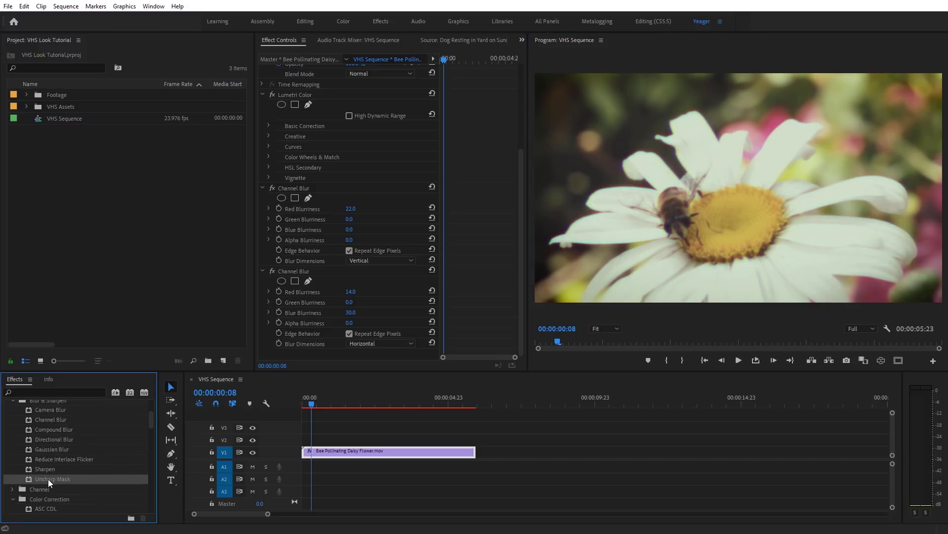
drag(49, 479, 307, 360)
drag(521, 269, 521, 312)
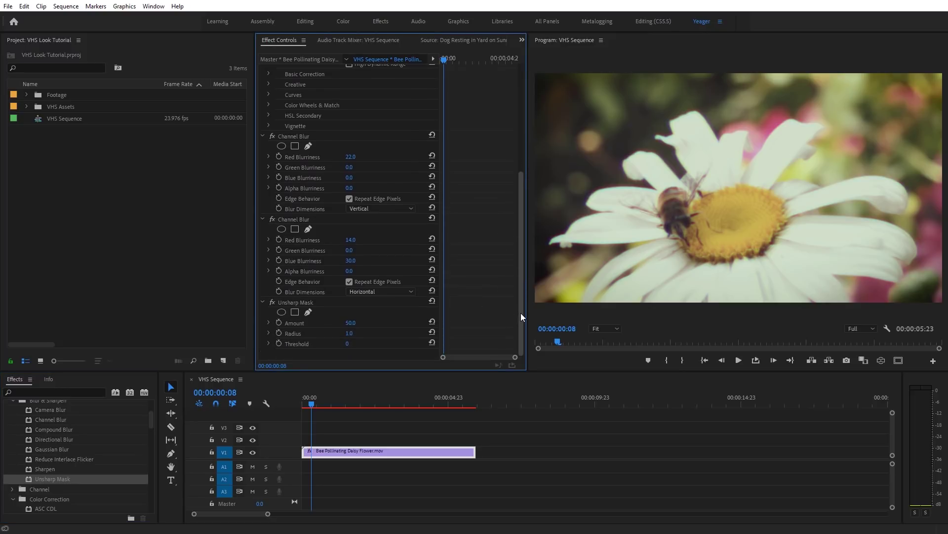
Set the Unsharp Mask Amount to 100 and its Radius to 12
click(348, 324)
text(10)
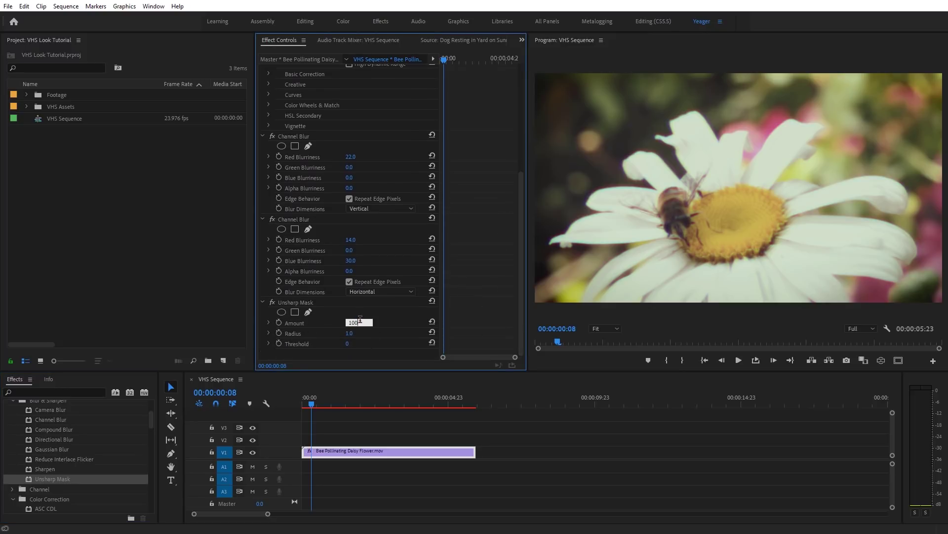
text(0)
key(Return)
click(349, 334)
text(12)
key(Return)
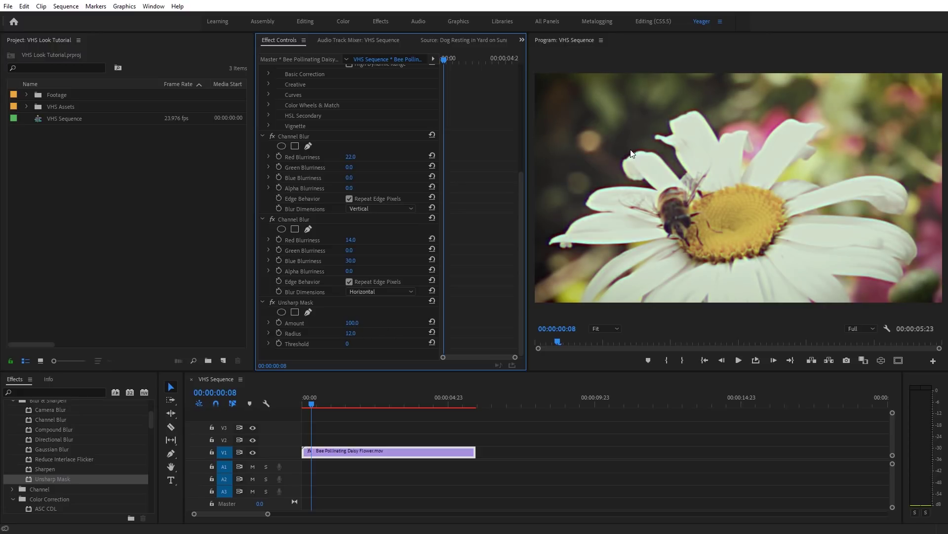
Try higher Radius values for the Unsharp Mask, return the Radius to 12, and check the enlarged preview
mouse_move(352, 334)
mouse_down()
mouse_move(345, 334)
mouse_move(365, 333)
mouse_move(348, 333)
mouse_up()
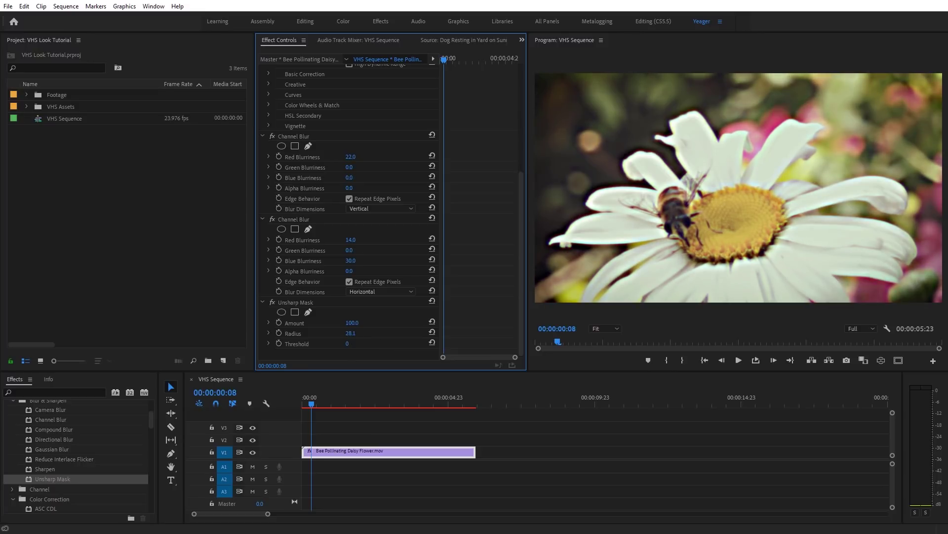
click(351, 333)
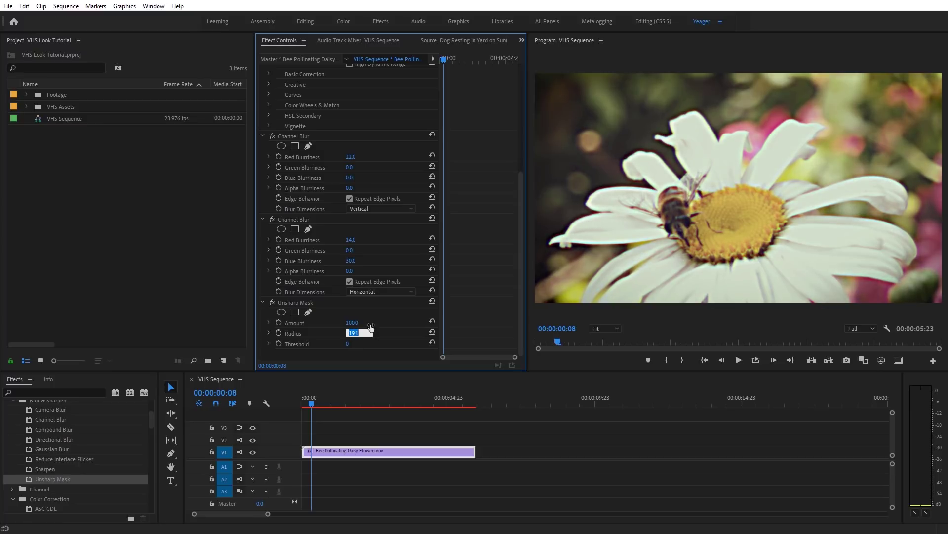
text(12)
key(Return)
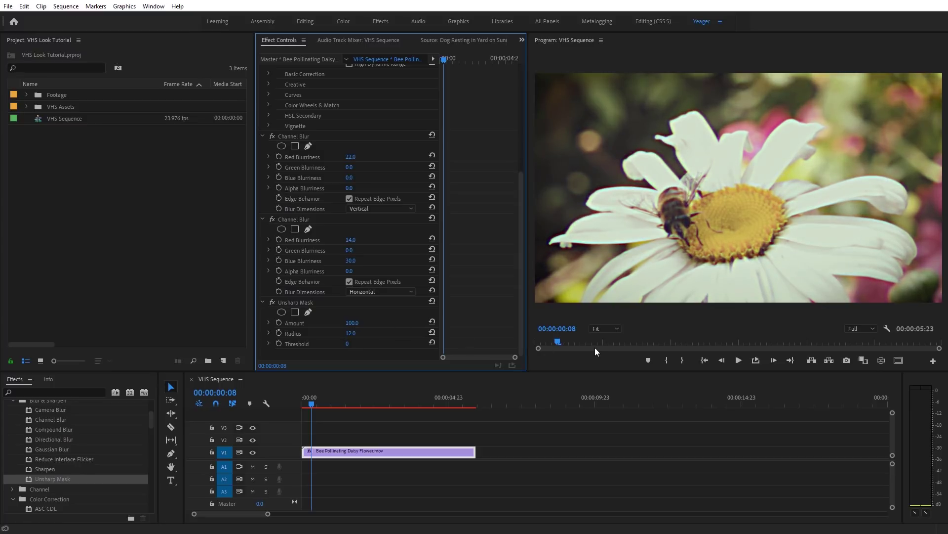
key(grave)
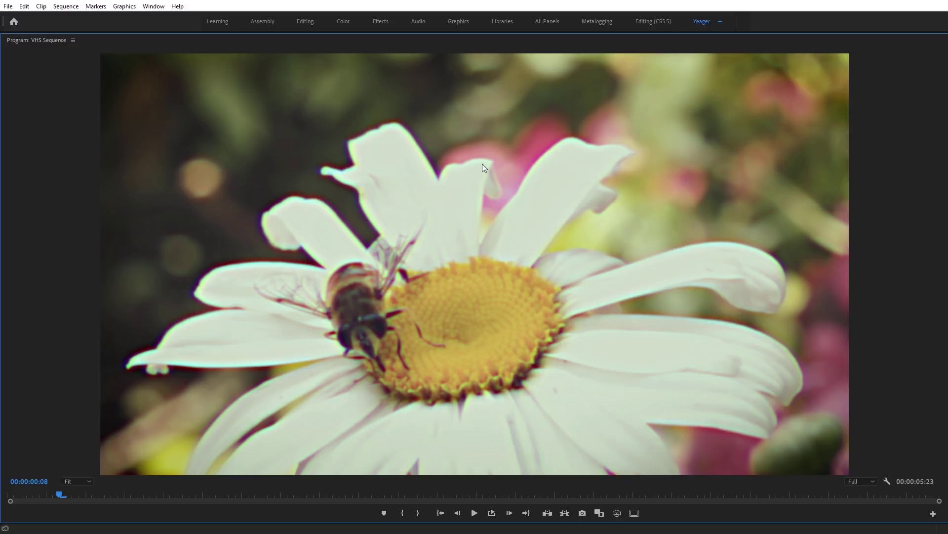
key(grave)
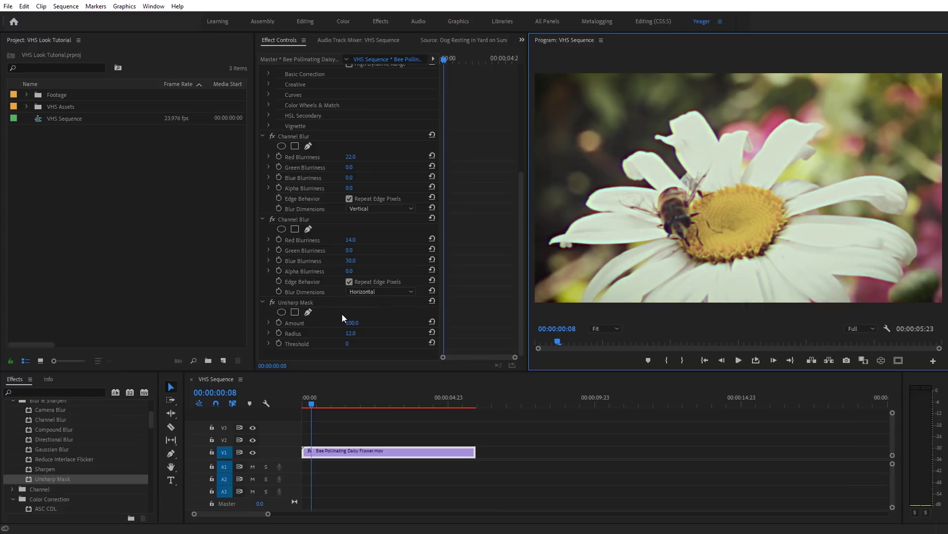
Add the Noise effect from Noise & Grain to the bee clip, below the Unsharp Mask
drag(149, 418, 151, 468)
click(12, 465)
drag(87, 464, 294, 356)
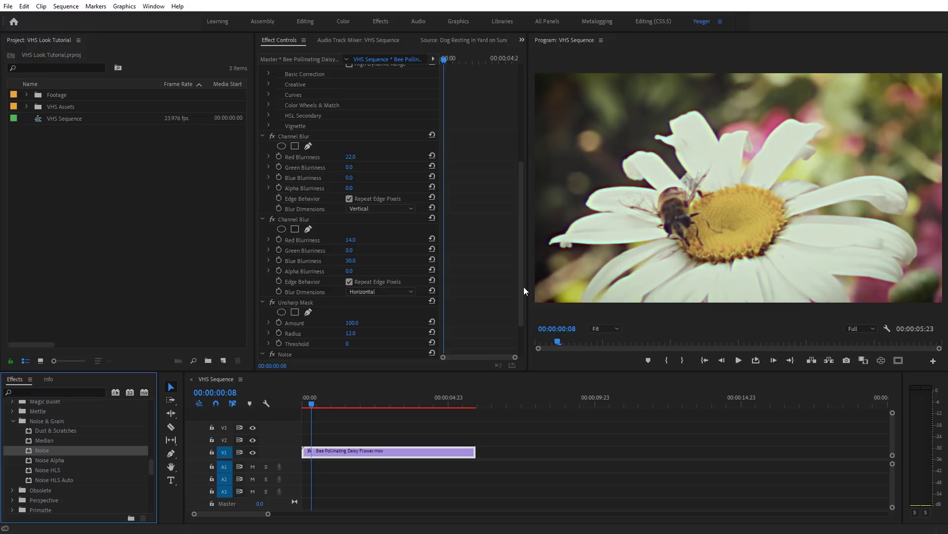
drag(521, 292, 523, 322)
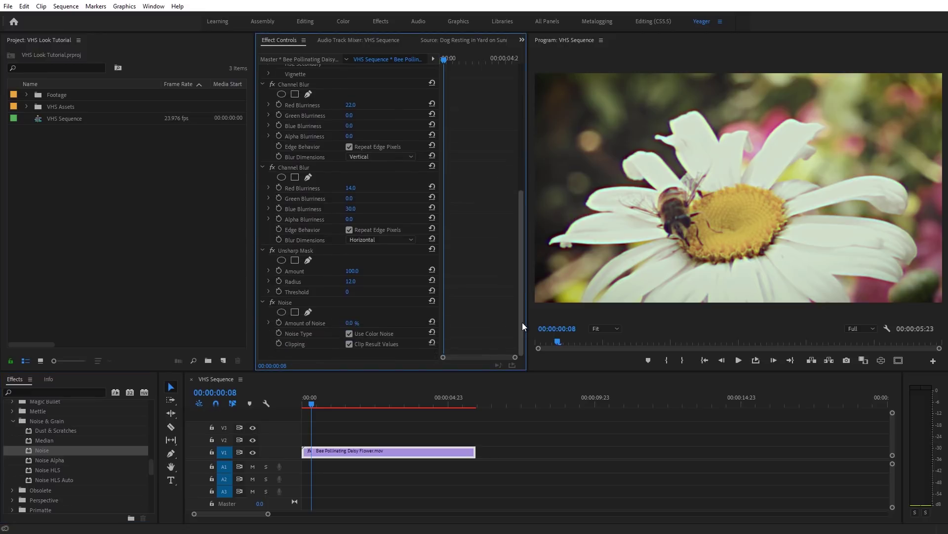
Set the Noise effect's Amount of Noise to 8%, disable Use Color Noise, and check the enlarged preview
click(357, 324)
text(8)
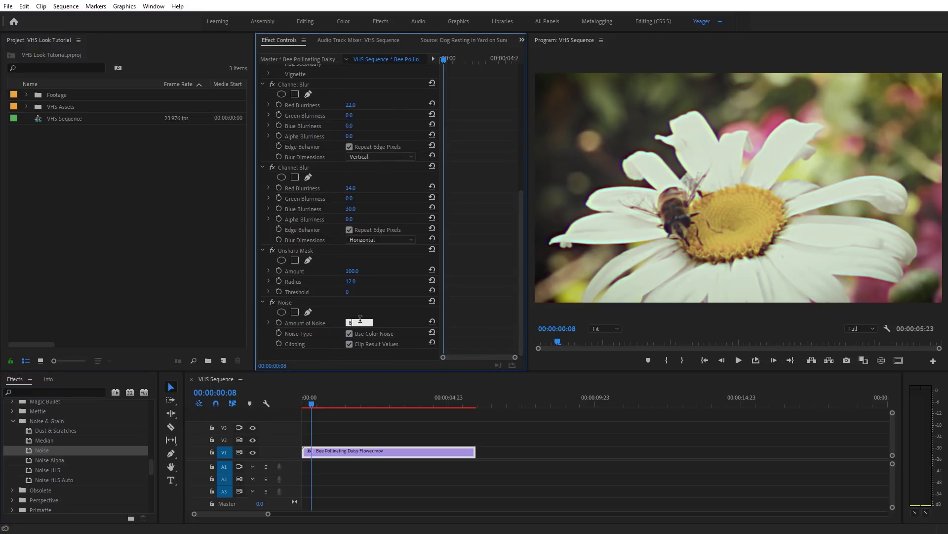
key(Return)
click(349, 334)
key(grave)
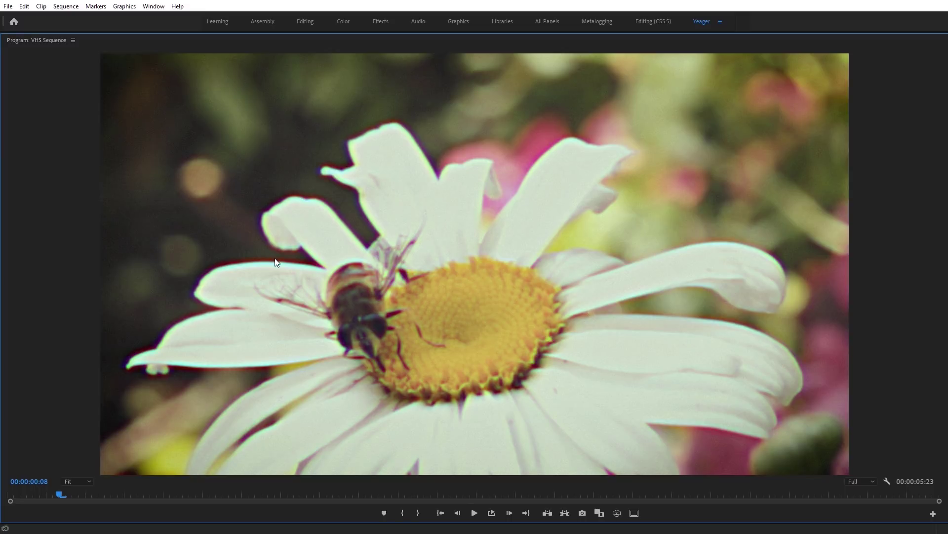
key(grave)
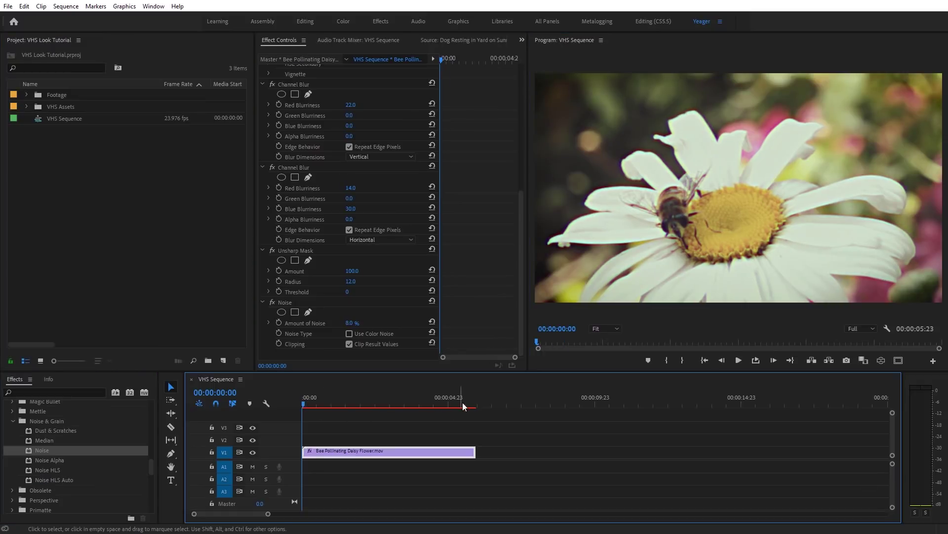
Mark the whole bee clip as the in-to-out range of the sequence and render it
click(476, 402)
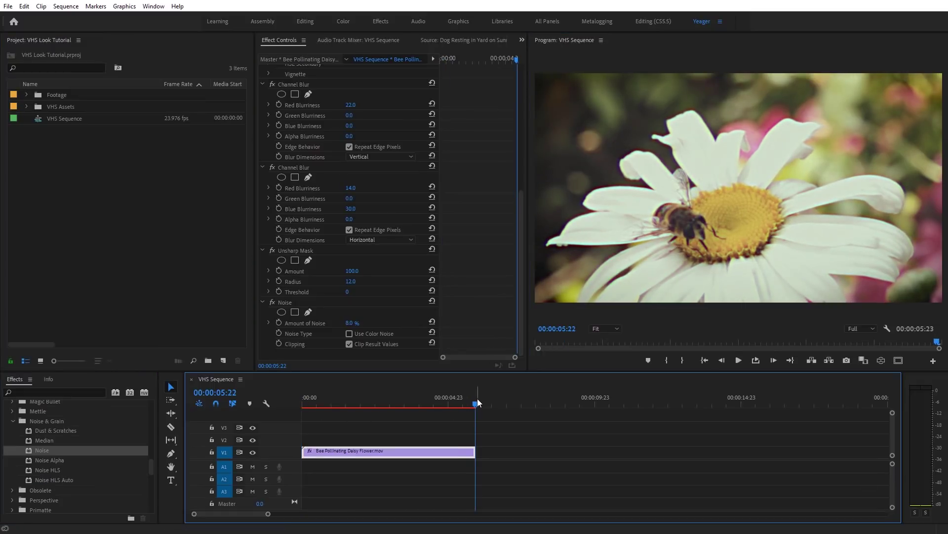
key(x)
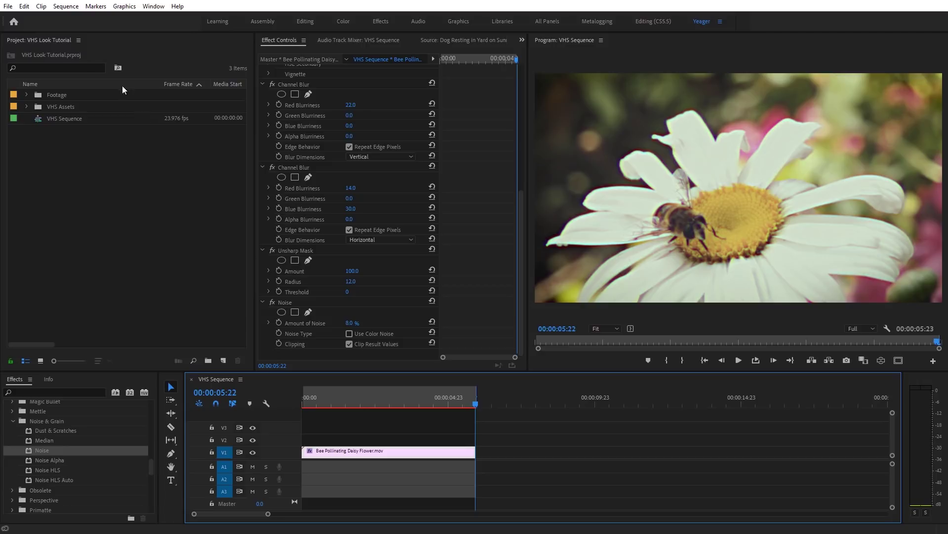
click(66, 6)
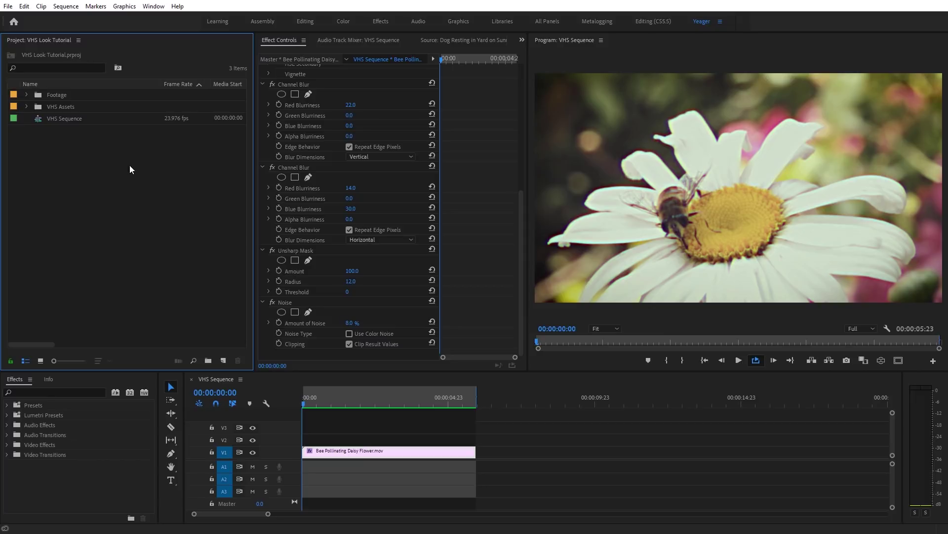
Place VHS Grain.mp4 from the VHS Assets bin on track V2 at the sequence start, above the bee clip
click(27, 107)
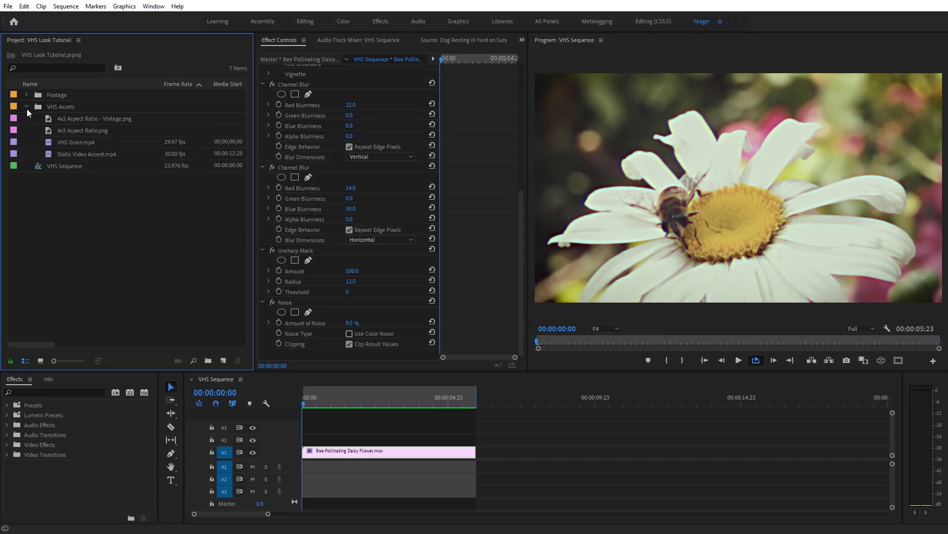
click(70, 143)
drag(62, 144, 303, 442)
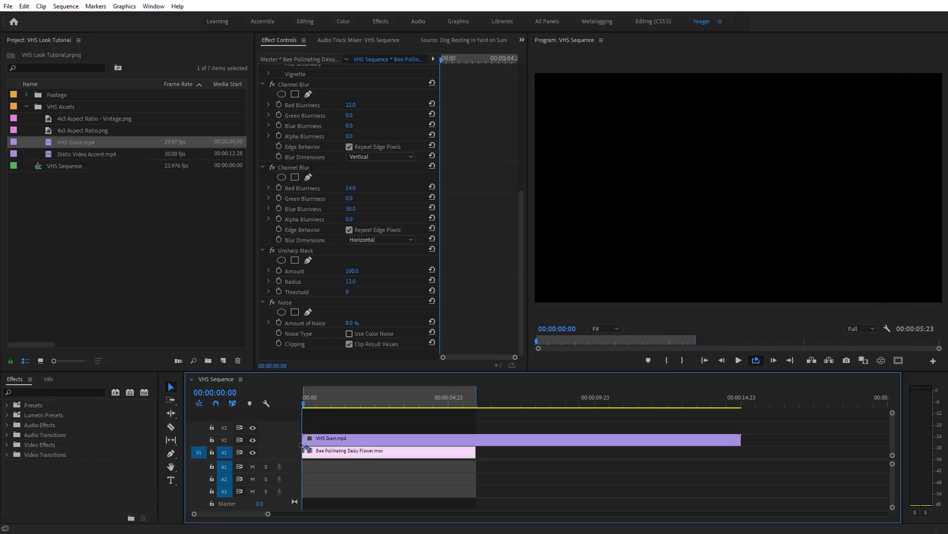
Trim the VHS Grain clip to end with the bee clip and scrub through the grain in the enlarged preview
drag(740, 439, 476, 437)
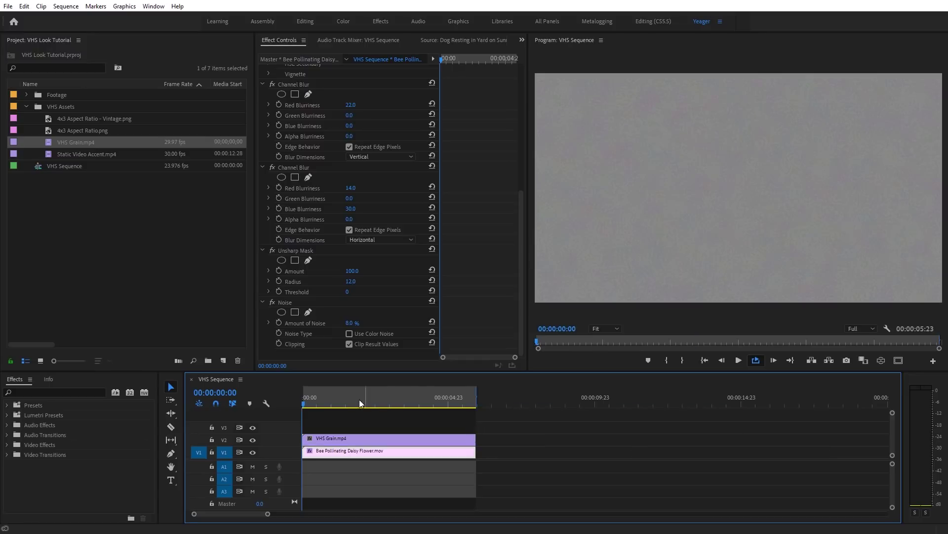
click(564, 317)
key(grave)
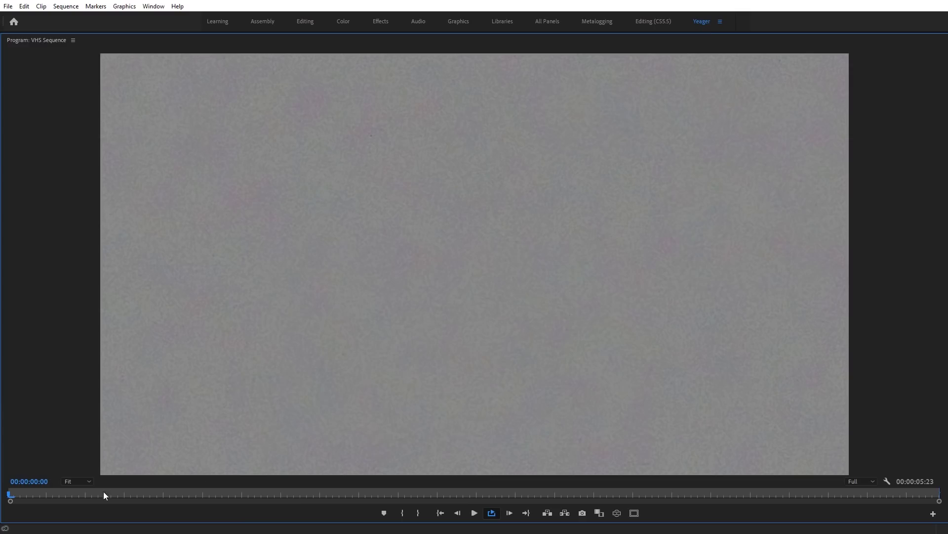
click(60, 494)
click(237, 495)
drag(266, 494, 215, 499)
key(grave)
Set the VHS Grain clip's blend mode to Overlay and its opacity to 80%, and review the bee clip's effects
click(345, 439)
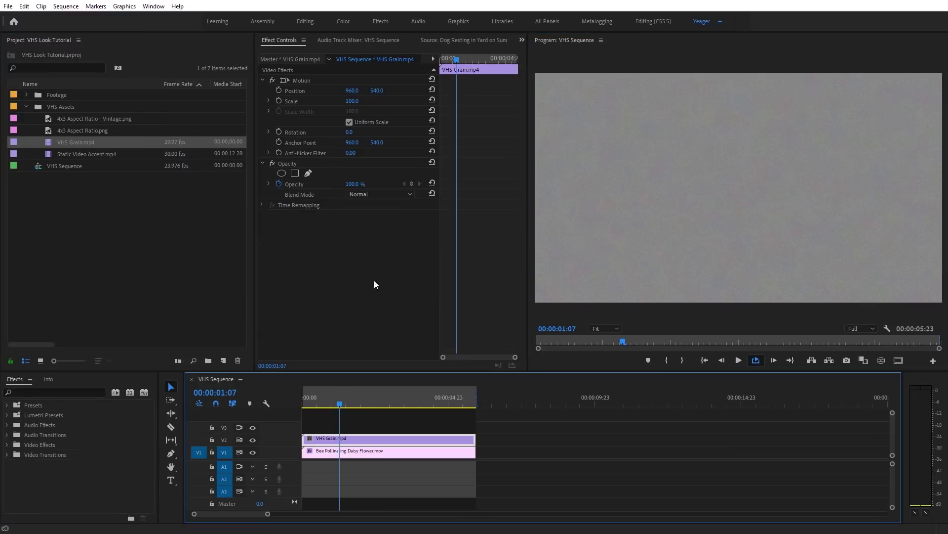
click(362, 194)
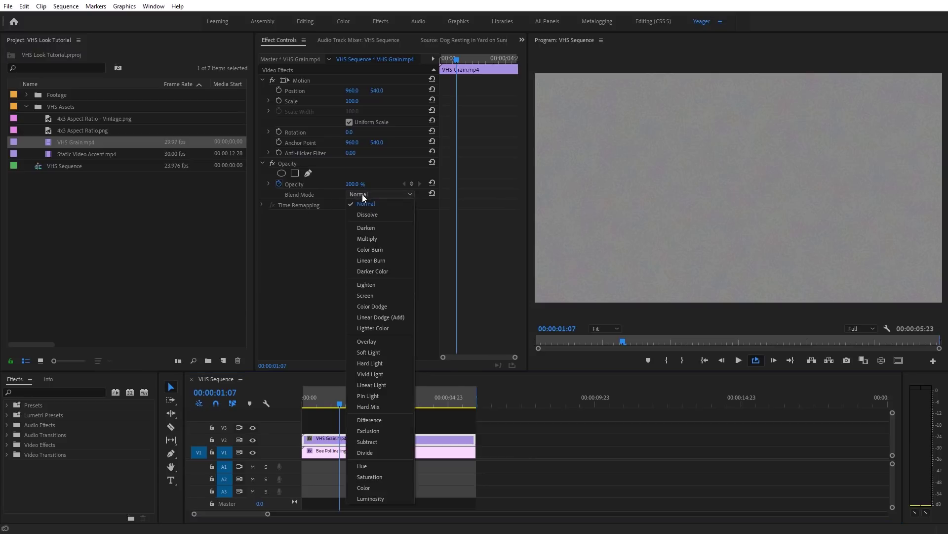
click(386, 340)
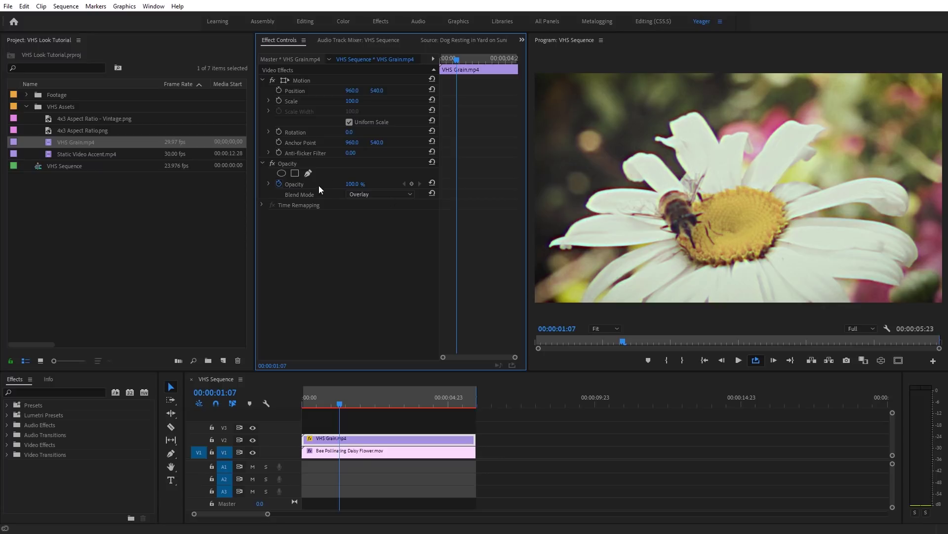
click(347, 183)
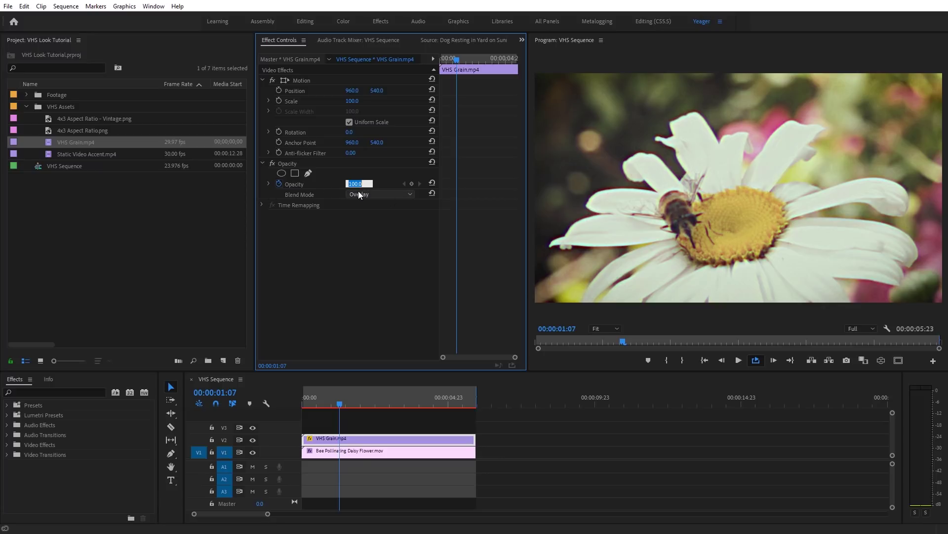
text(80)
key(Return)
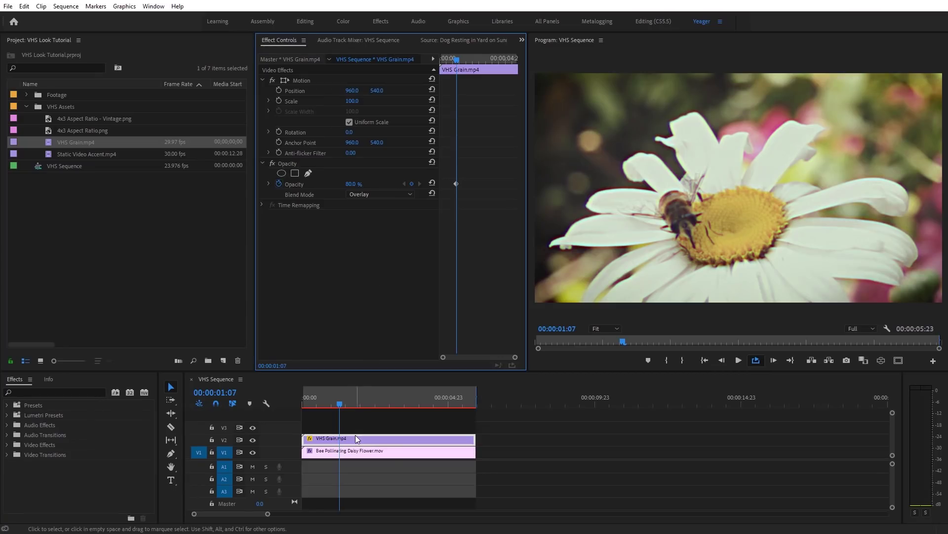
click(348, 455)
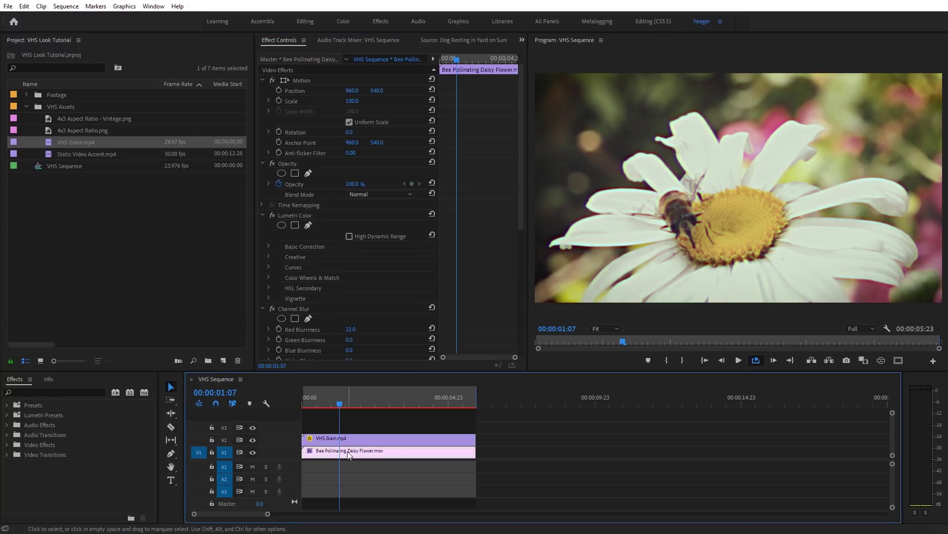
drag(523, 225, 514, 355)
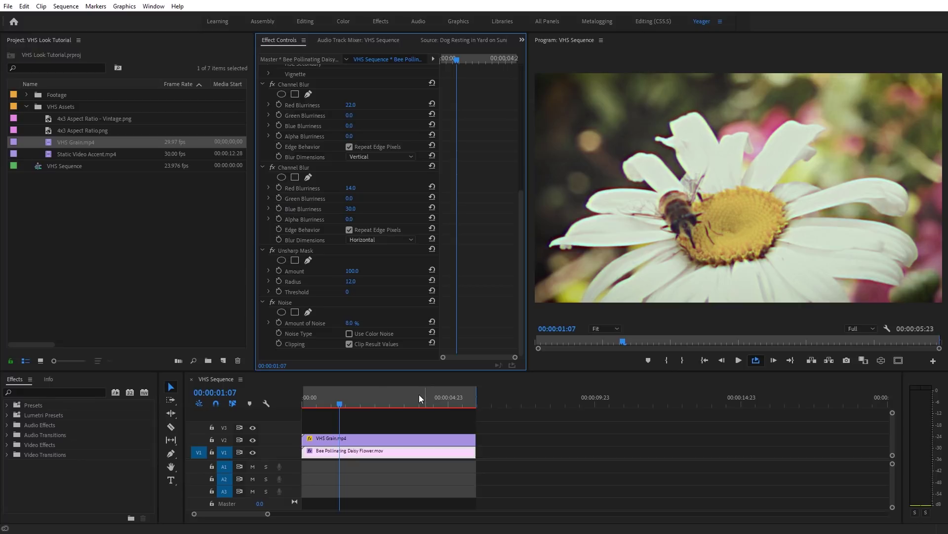
Try to change the sequence's horizontal frame size to 1440 for a 4:3 aspect ratio, accepting the deletion of its preview files
click(222, 380)
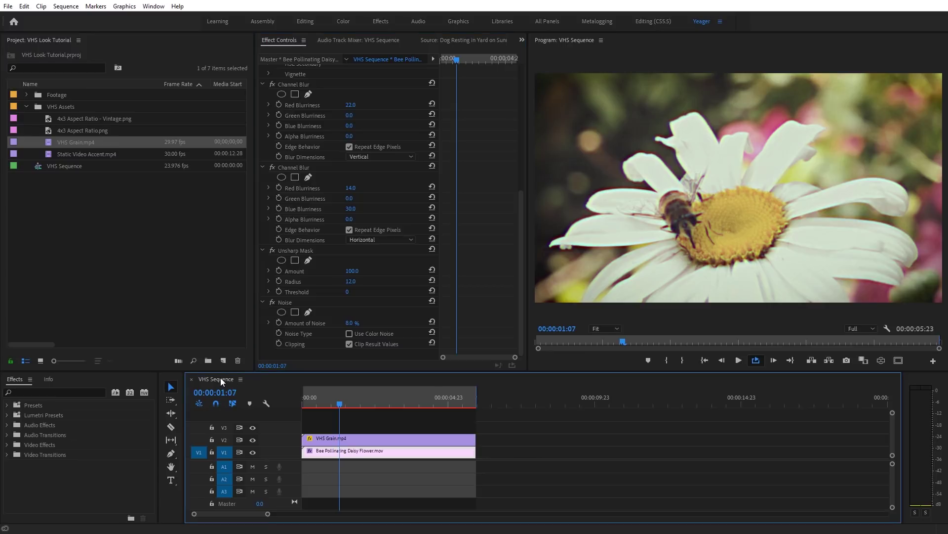
click(66, 9)
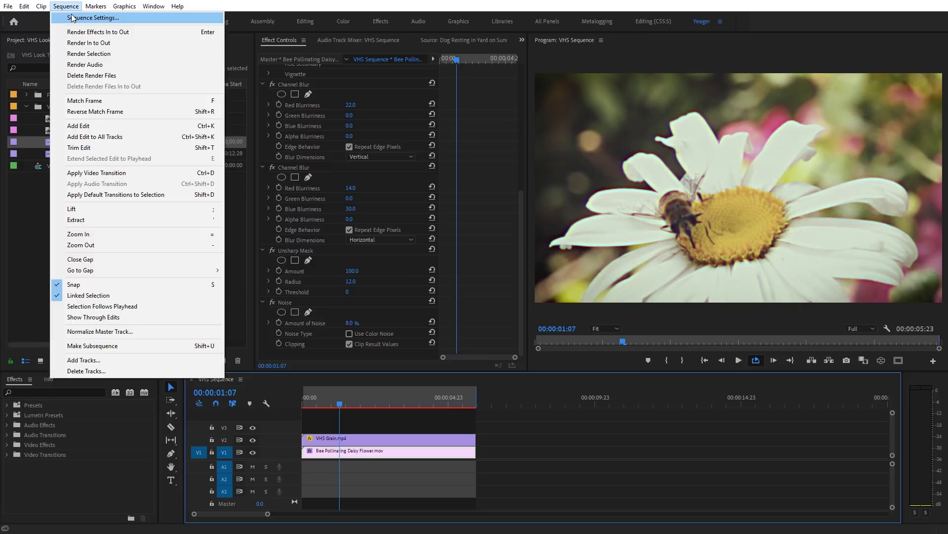
click(73, 19)
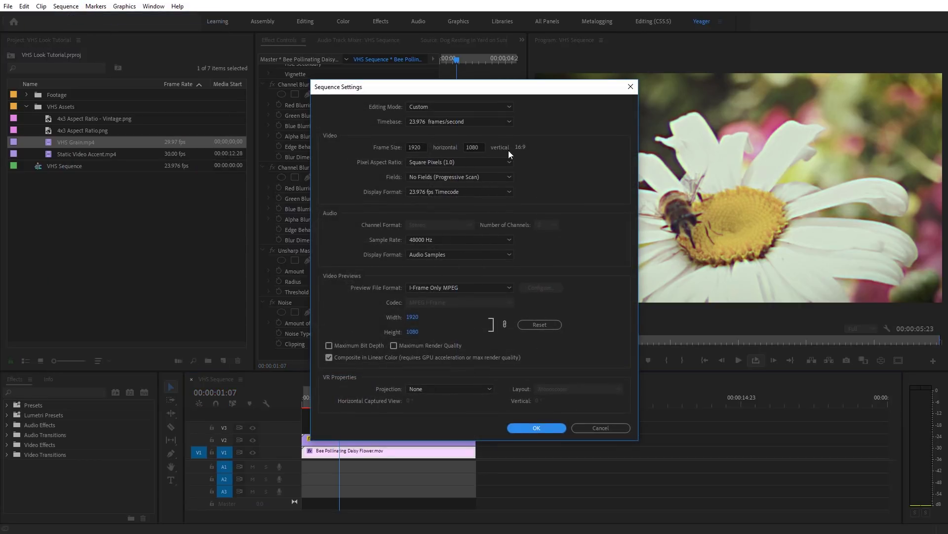
double_click(421, 147)
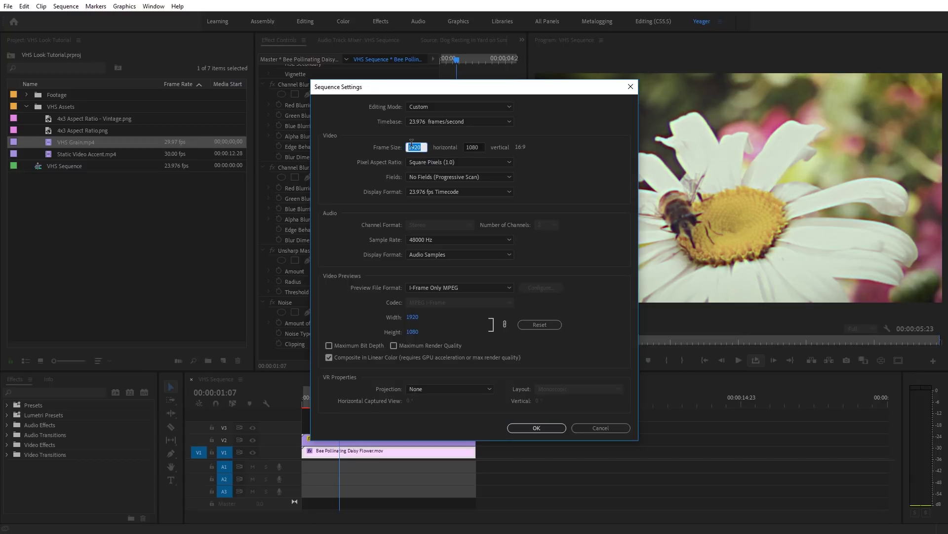
text(1440)
click(553, 148)
click(549, 427)
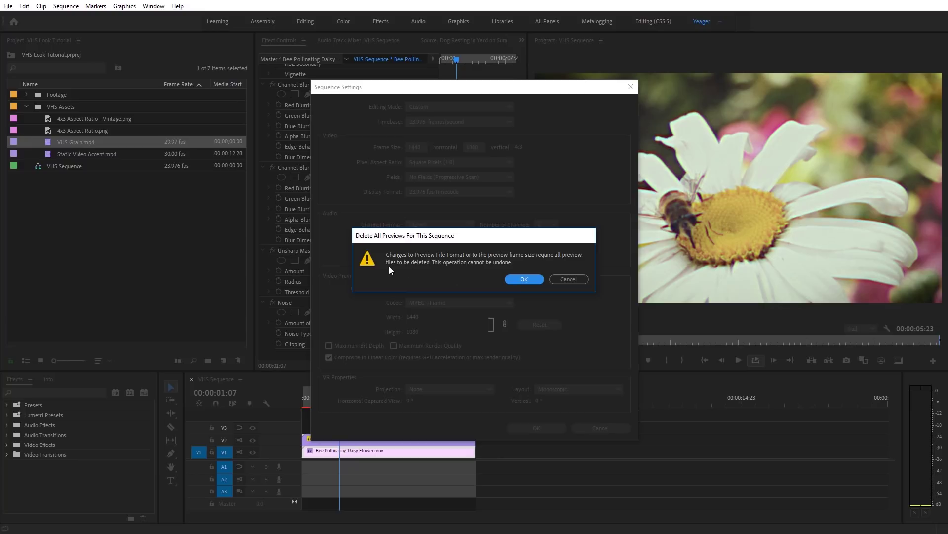
click(525, 279)
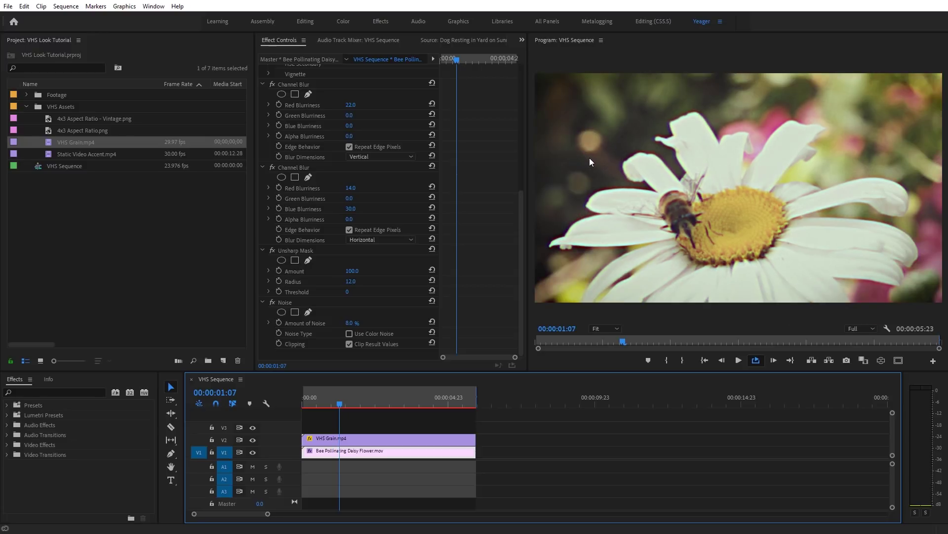
Place 4x3 Aspect Ratio - Vintage.png on track V3, matched to the length of the clips below, and check the enlarged preview
click(71, 120)
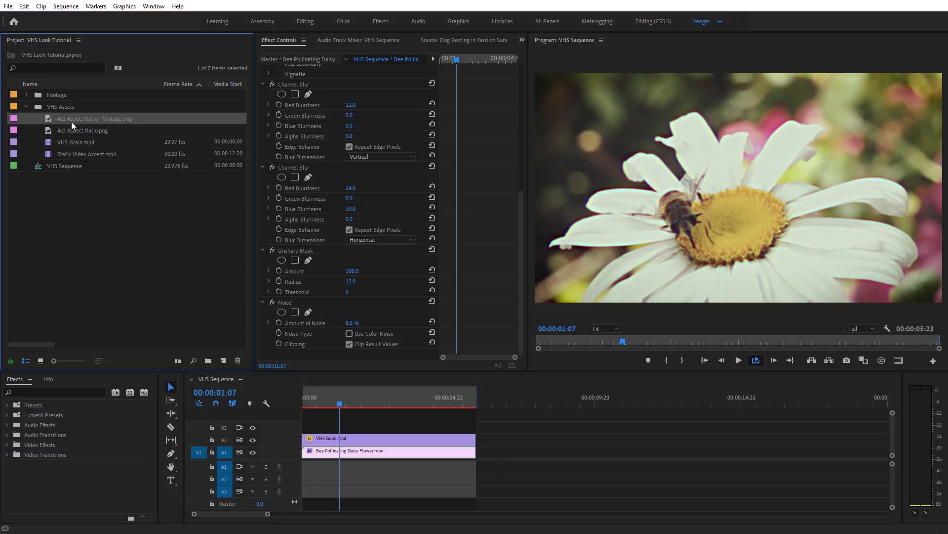
click(70, 131)
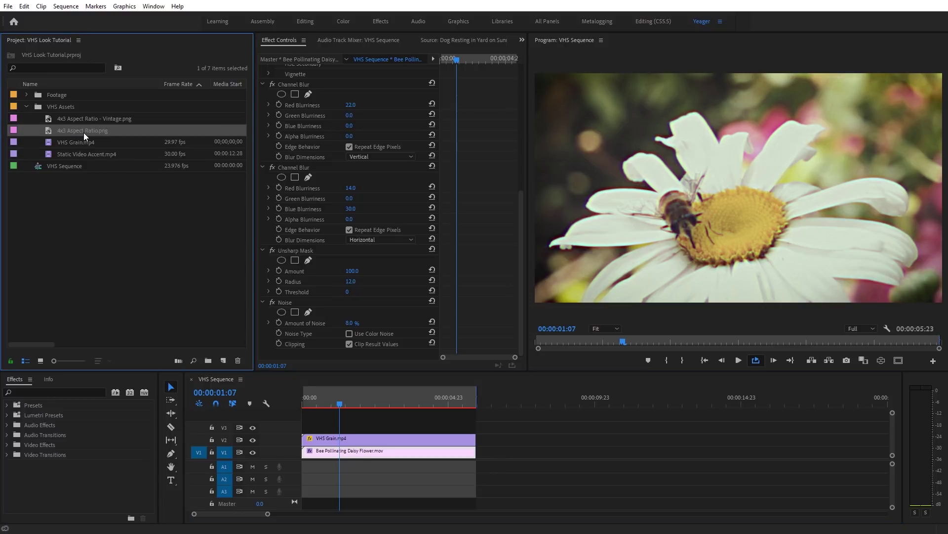
click(84, 120)
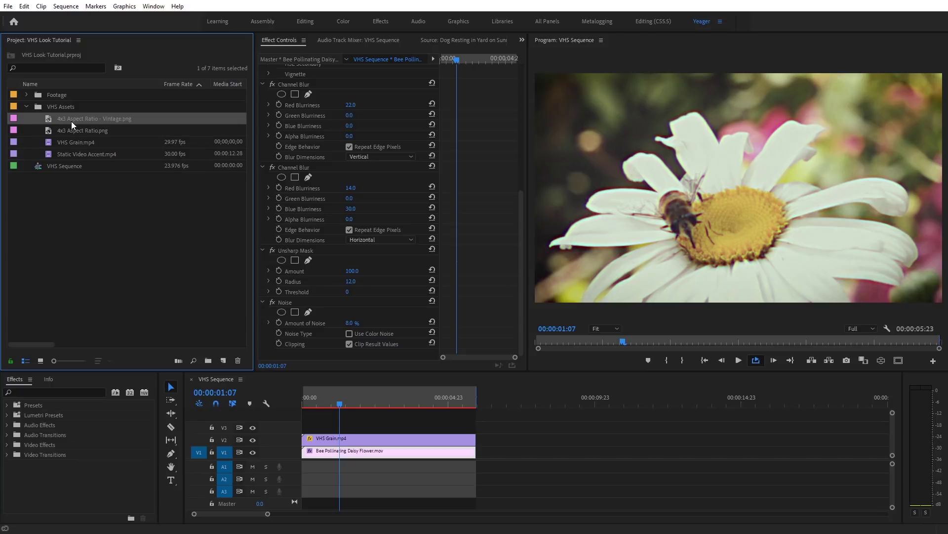
drag(64, 119, 306, 428)
drag(446, 427, 469, 427)
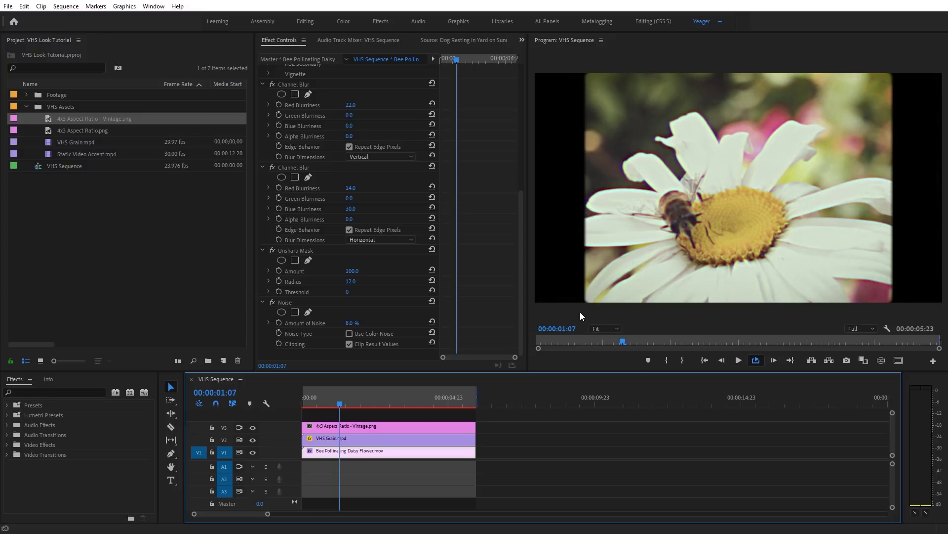
key(grave)
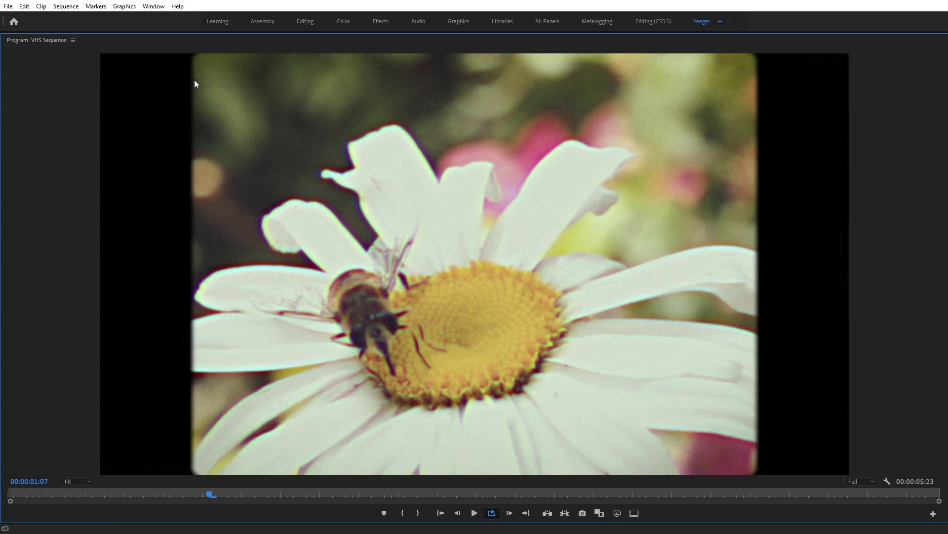
key(ctrl+grave)
key(space)
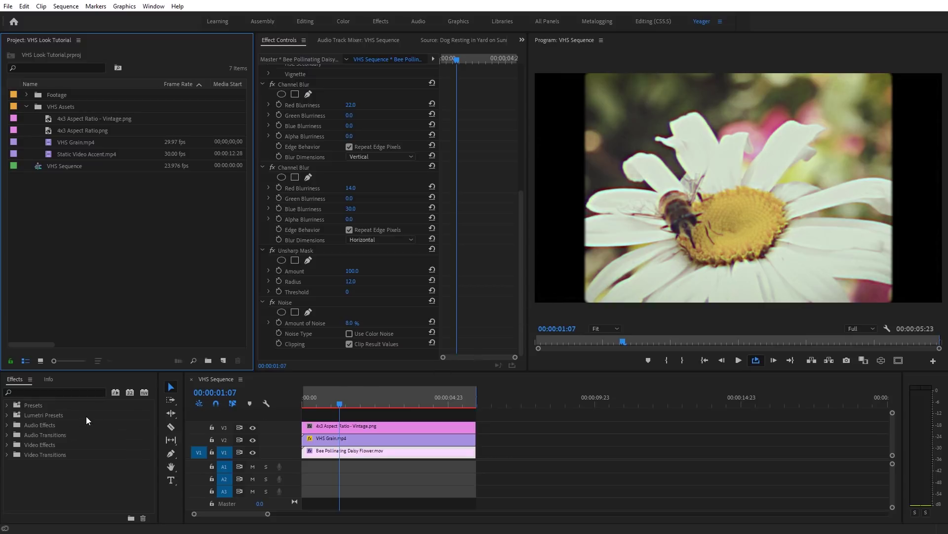
Import the VHS Presets file from the VHS Assets folder and locate the VHS Look preset within VHS Effects
right_click(16, 405)
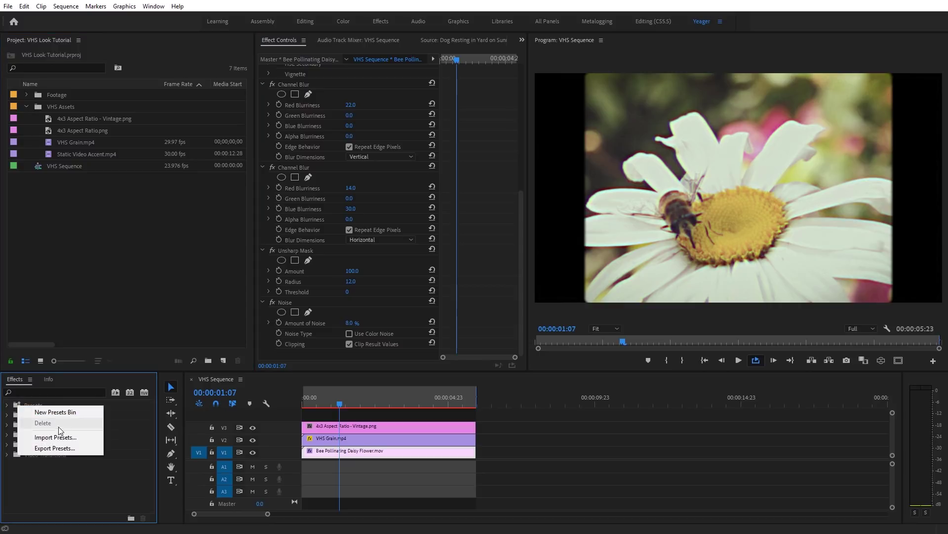
click(63, 441)
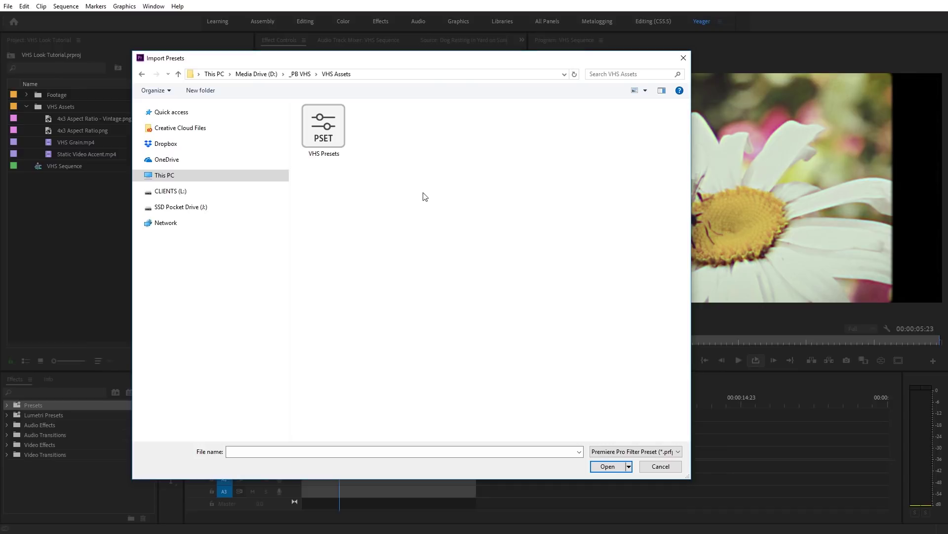
click(324, 130)
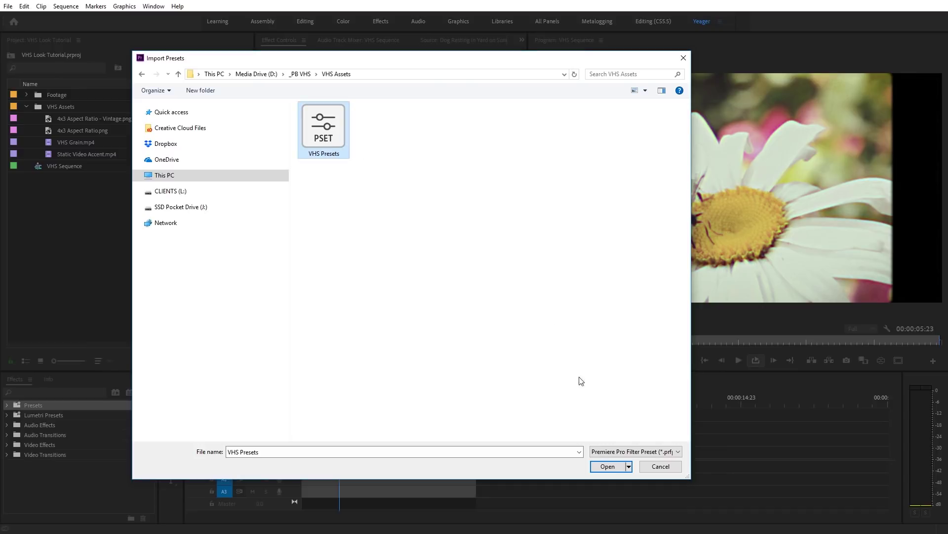
click(609, 466)
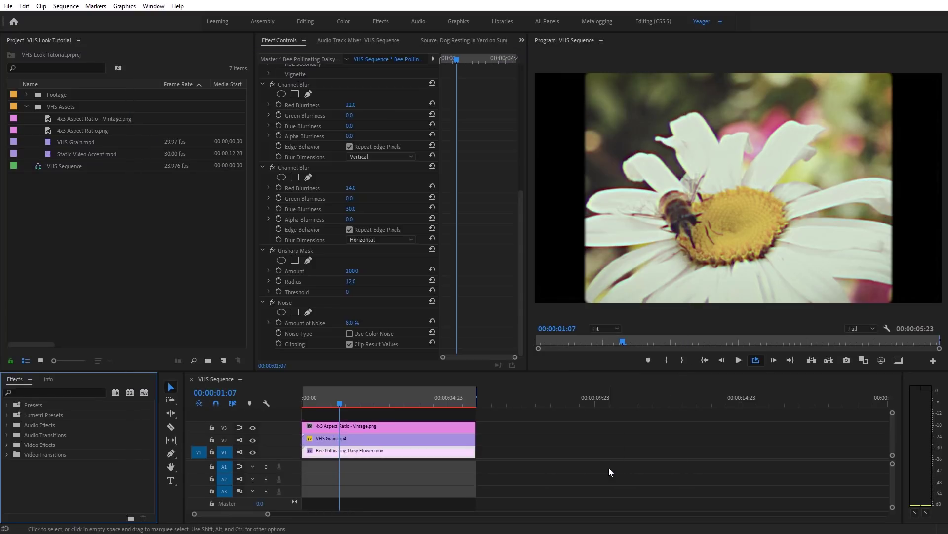
click(7, 405)
scroll(41, 467, down, 2)
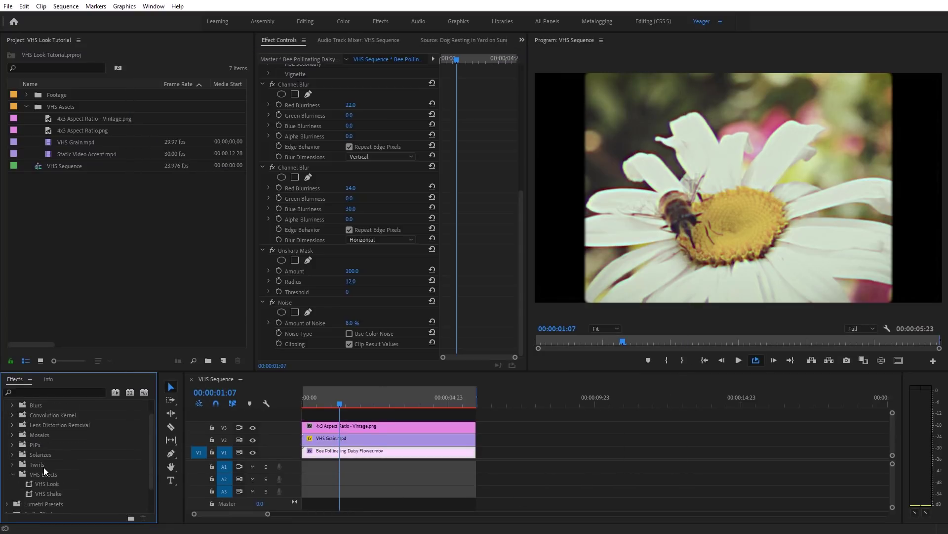
click(46, 464)
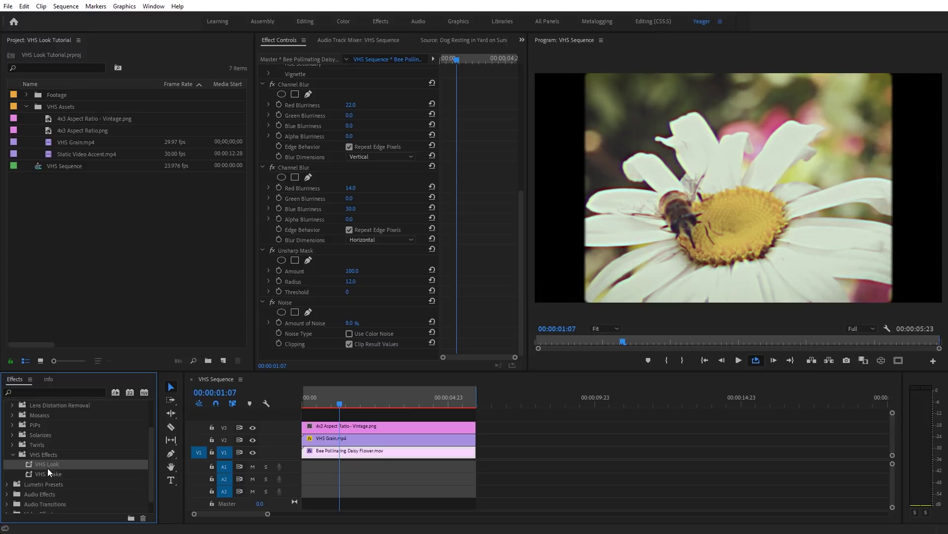
Replace the bee clip on track V1 with Dog Resting in Yard on Sunny Day.mov from the Footage bin
click(372, 452)
key(Delete)
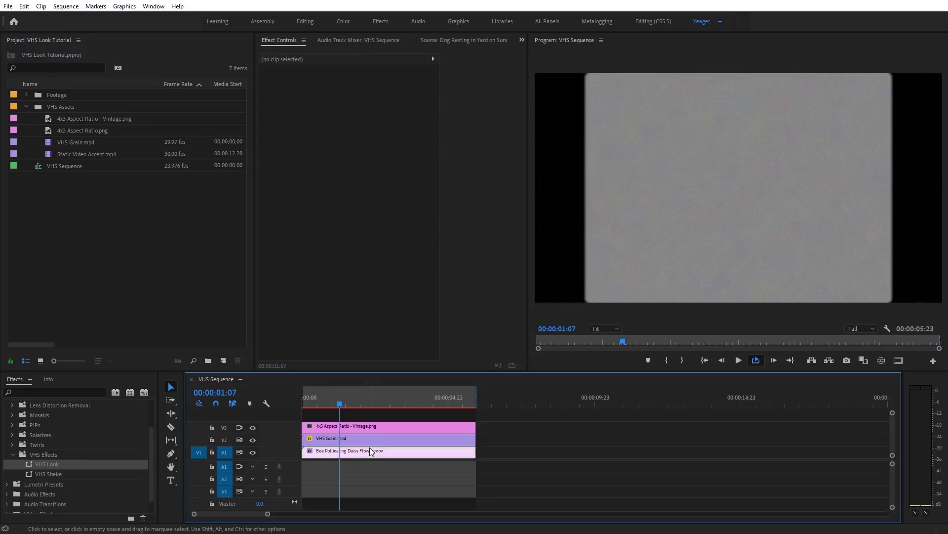
click(27, 94)
drag(73, 130, 344, 456)
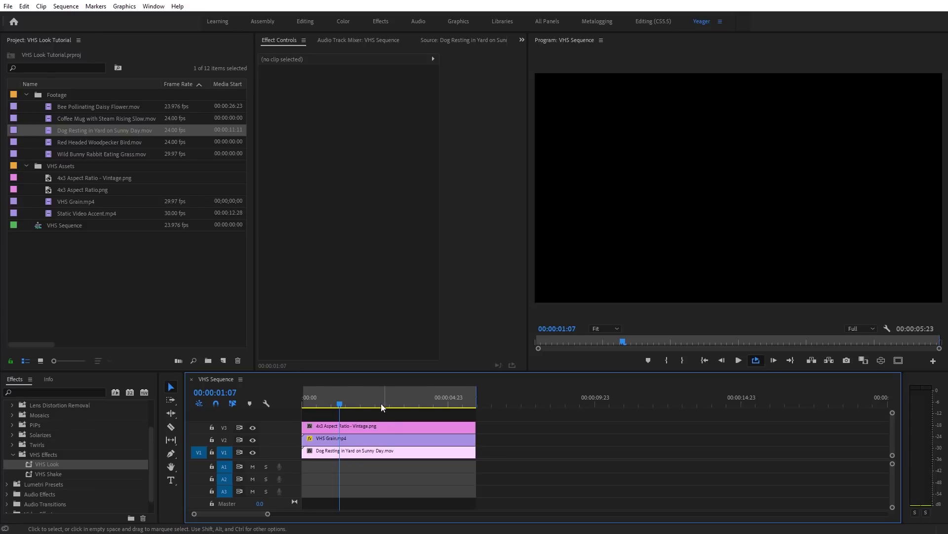
click(340, 404)
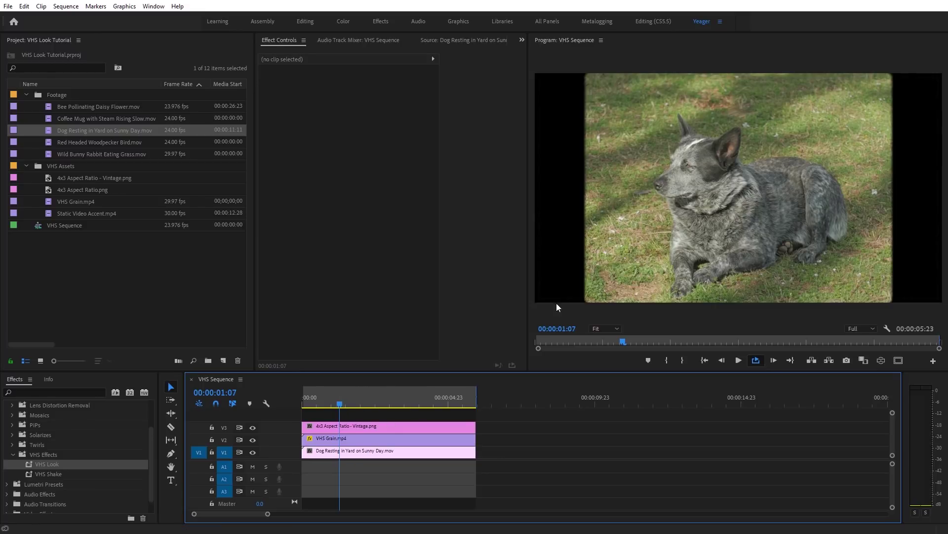
Apply the VHS Look and VHS Shake presets to the dog clip, with the playhead returned to the sequence start
drag(42, 464, 368, 453)
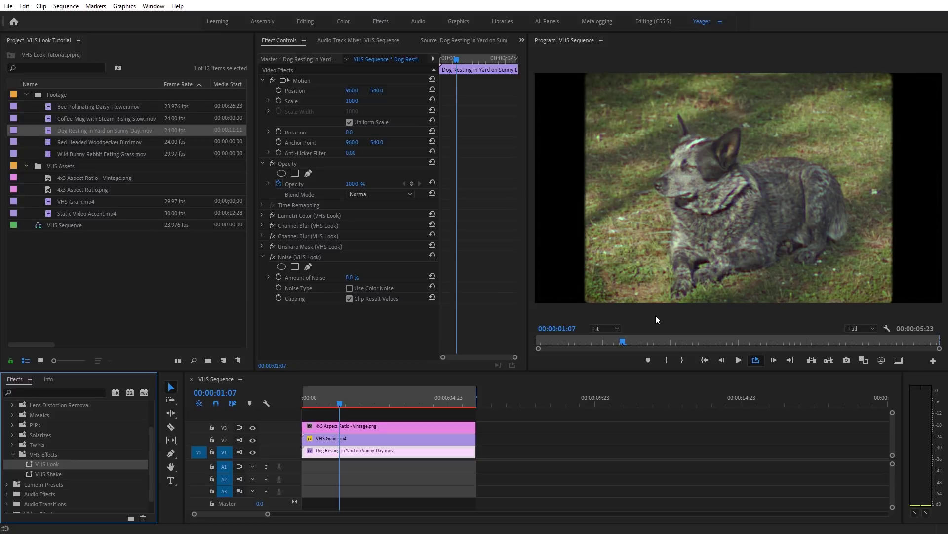
click(50, 474)
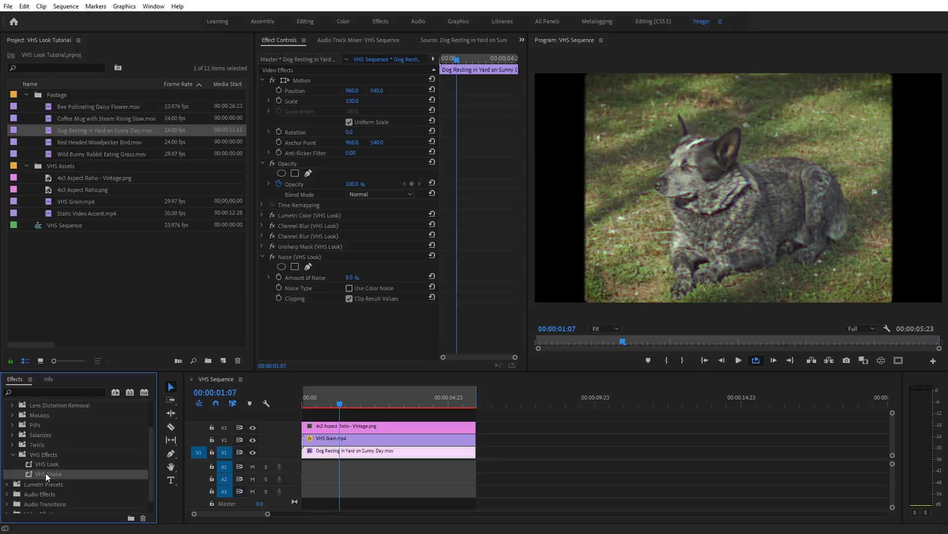
drag(46, 473, 332, 453)
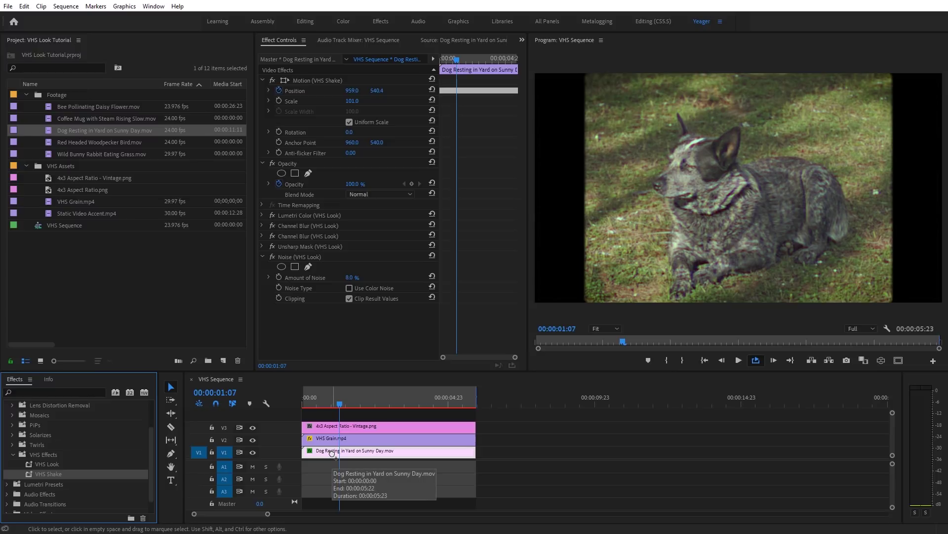
drag(350, 101, 364, 105)
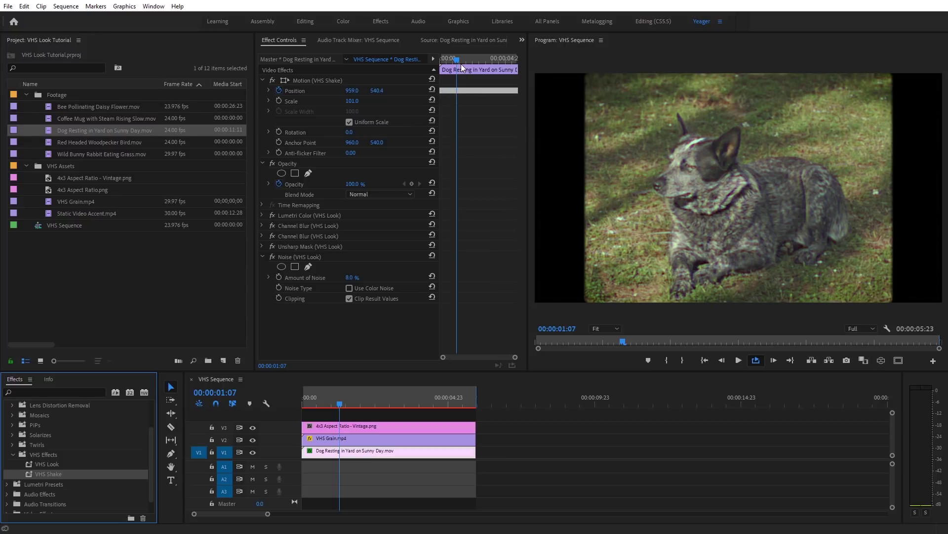
drag(457, 60, 442, 62)
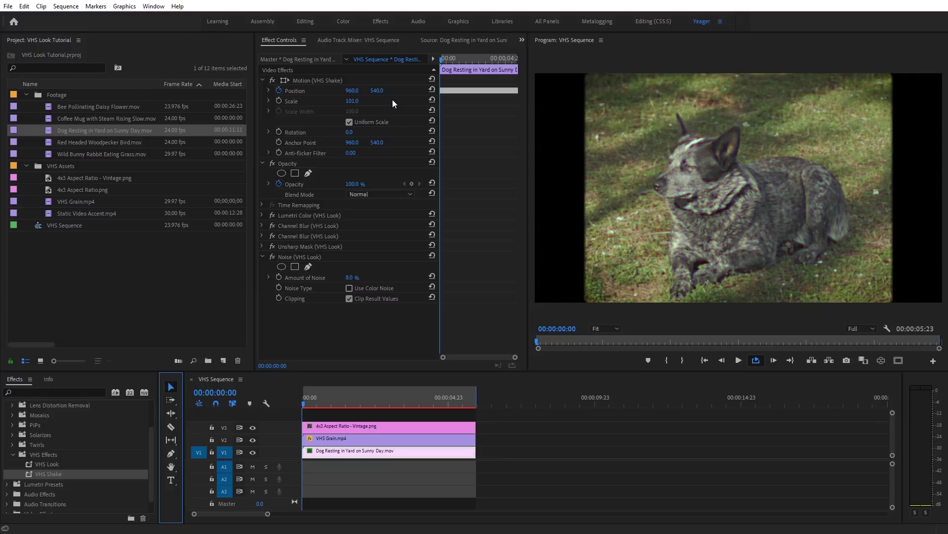
Split the dog clip on V1 near its middle and give the first part an Offset effect with Shift Center To 960, 2690
click(171, 427)
click(383, 453)
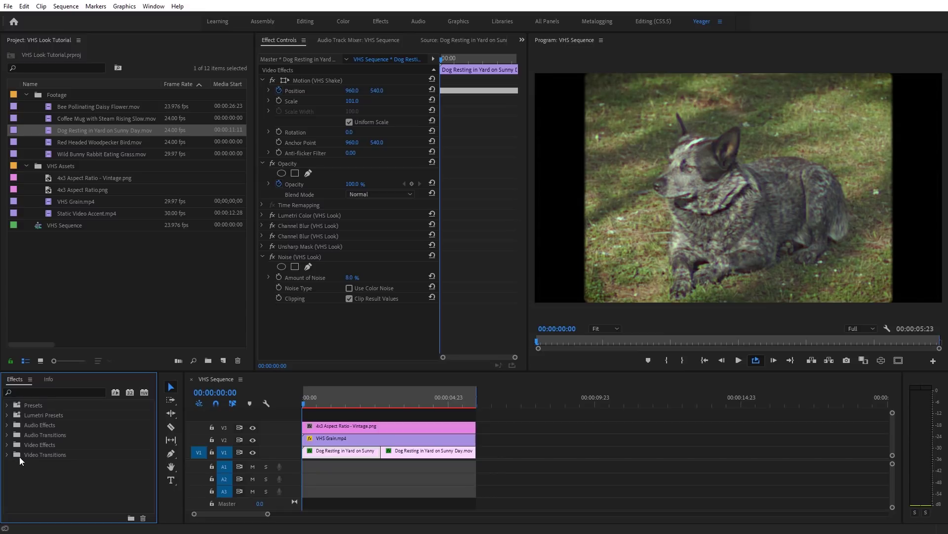
click(8, 444)
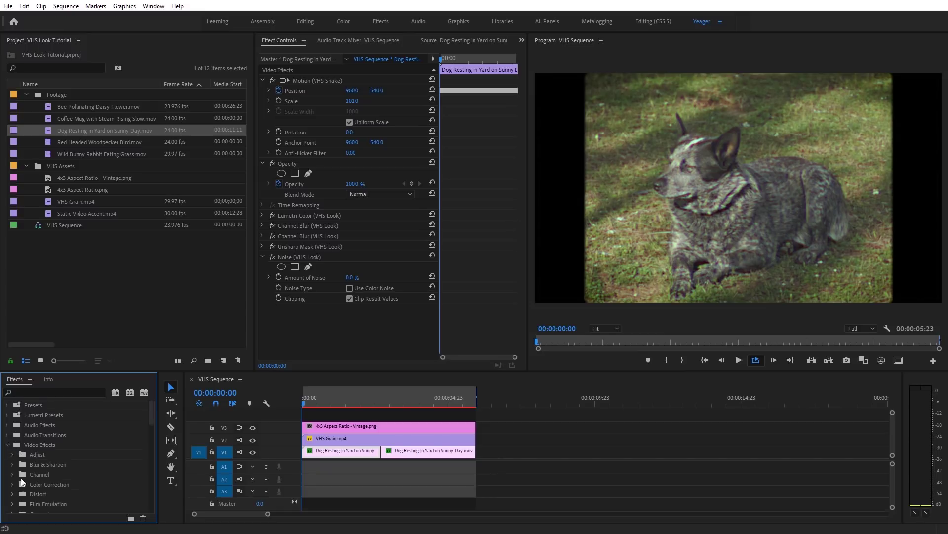
click(13, 494)
drag(150, 409, 149, 424)
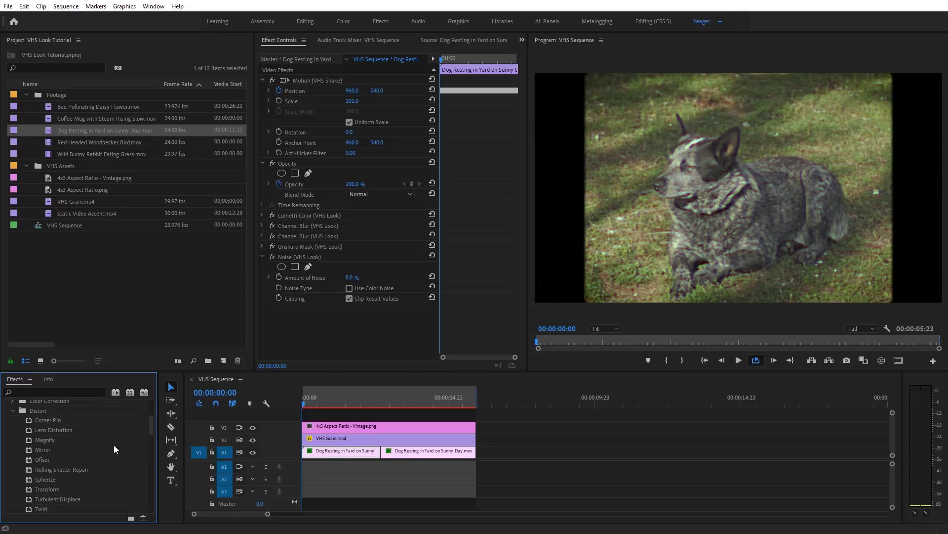
drag(43, 460, 341, 452)
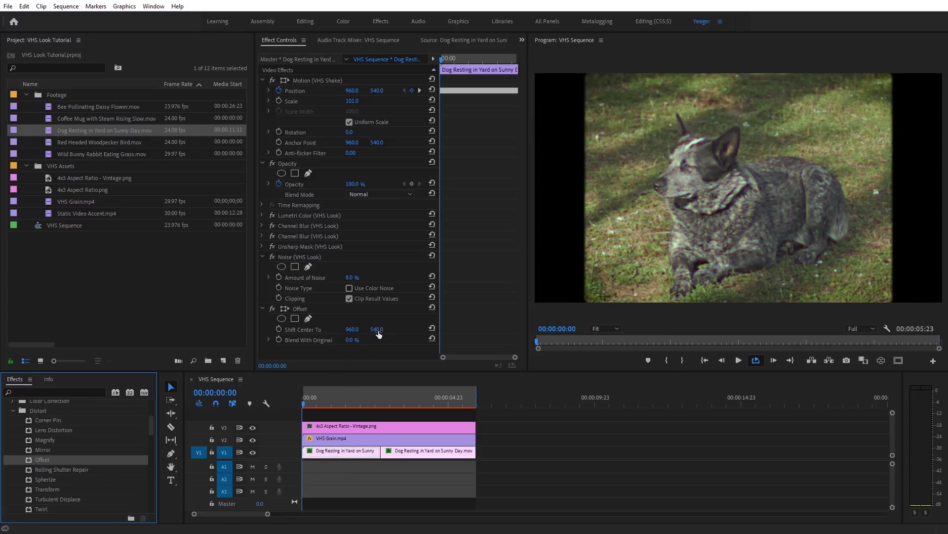
drag(377, 329, 398, 329)
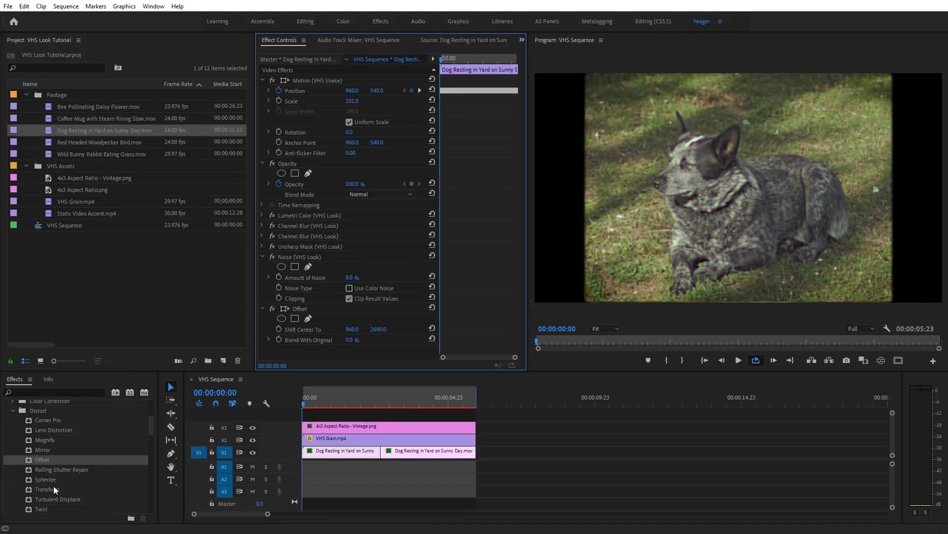
Add Turbulent Displace to the first dog segment and set its displacement to Horizontal Displacement
click(46, 499)
drag(37, 499, 322, 346)
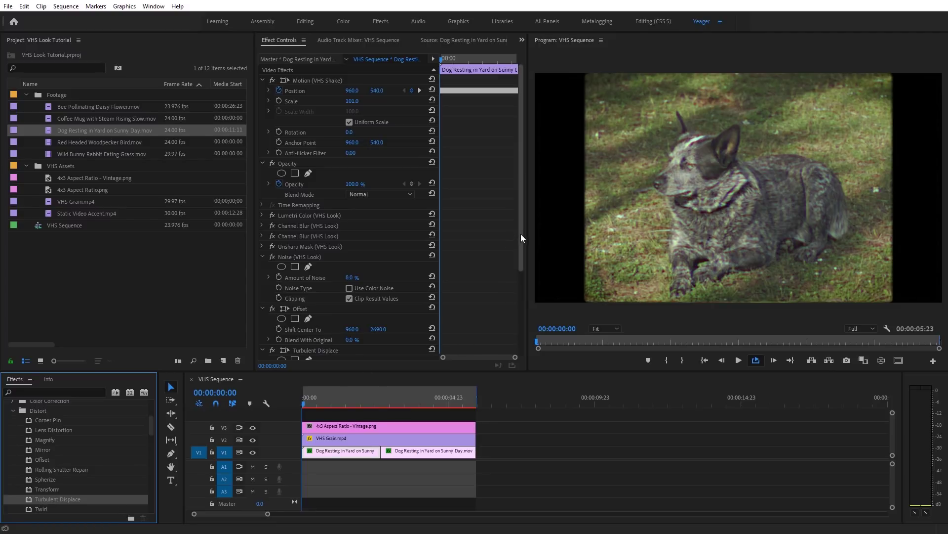
drag(520, 233, 524, 328)
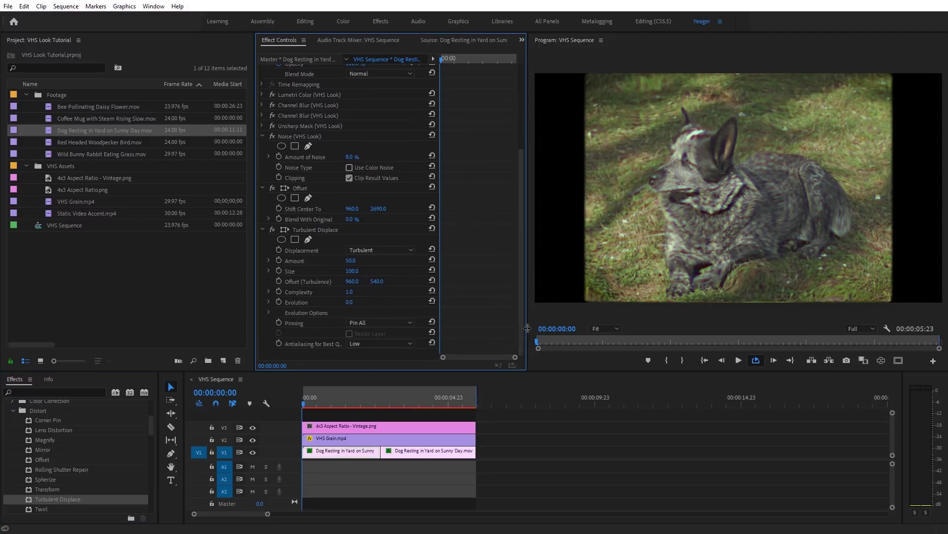
click(392, 251)
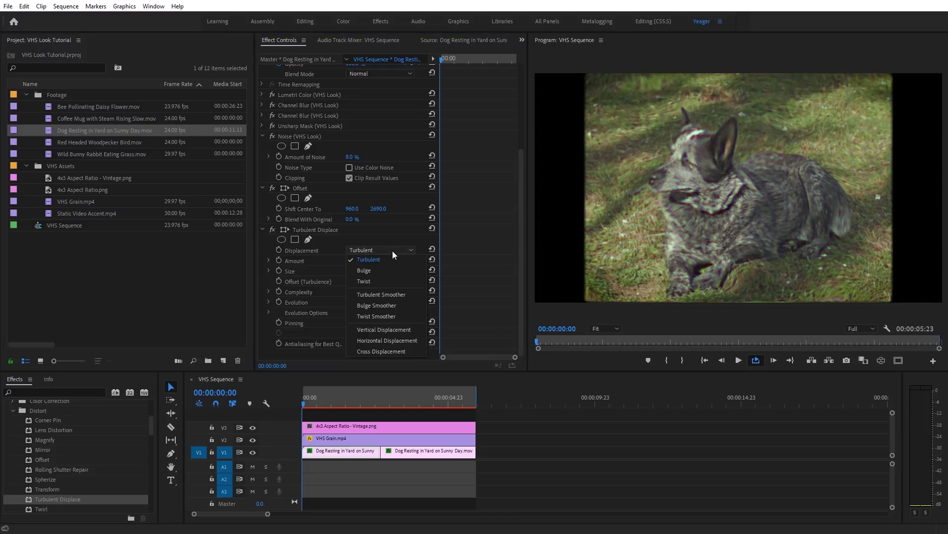
click(396, 340)
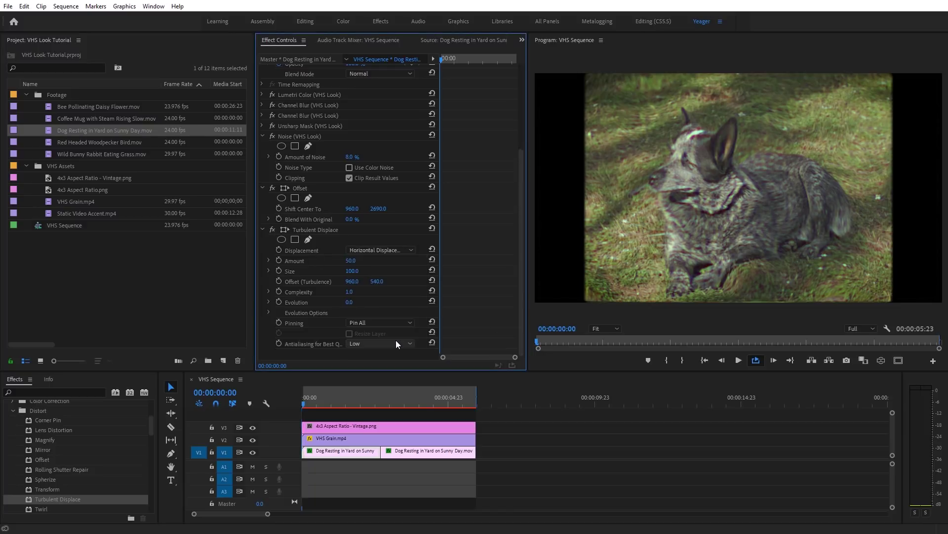
Set the Turbulent Displace size to 2 and complexity to 10, and raise its amount for strong horizontal tearing
click(352, 271)
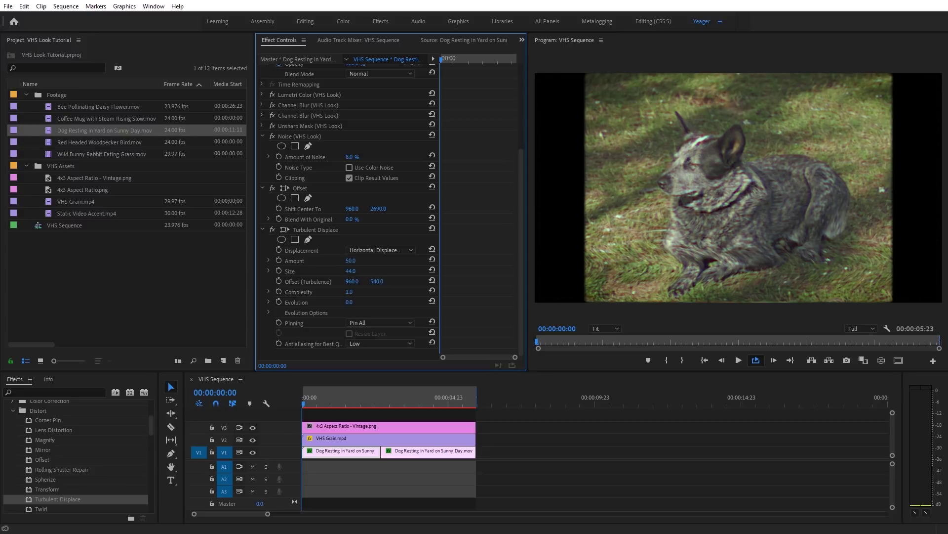
text(2)
key(Return)
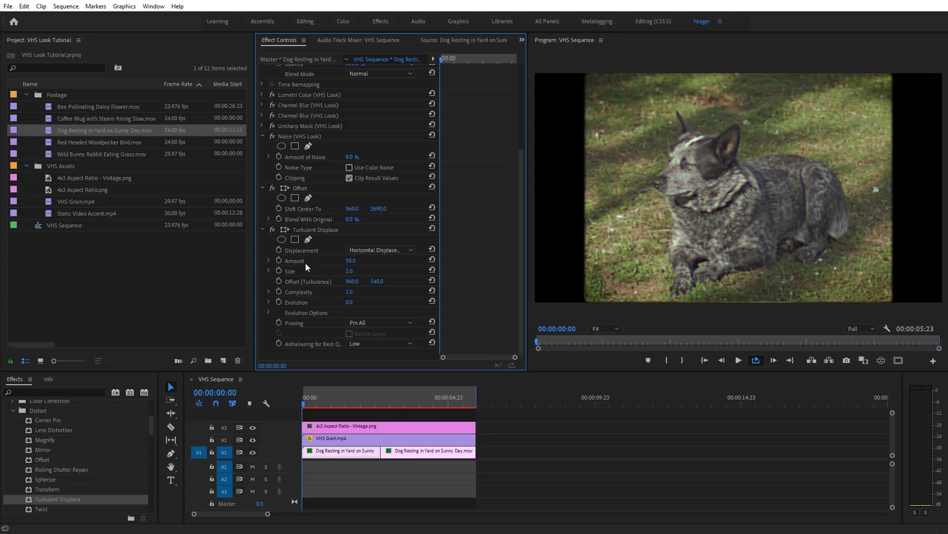
click(351, 260)
text(123)
key(Return)
drag(352, 260, 327, 292)
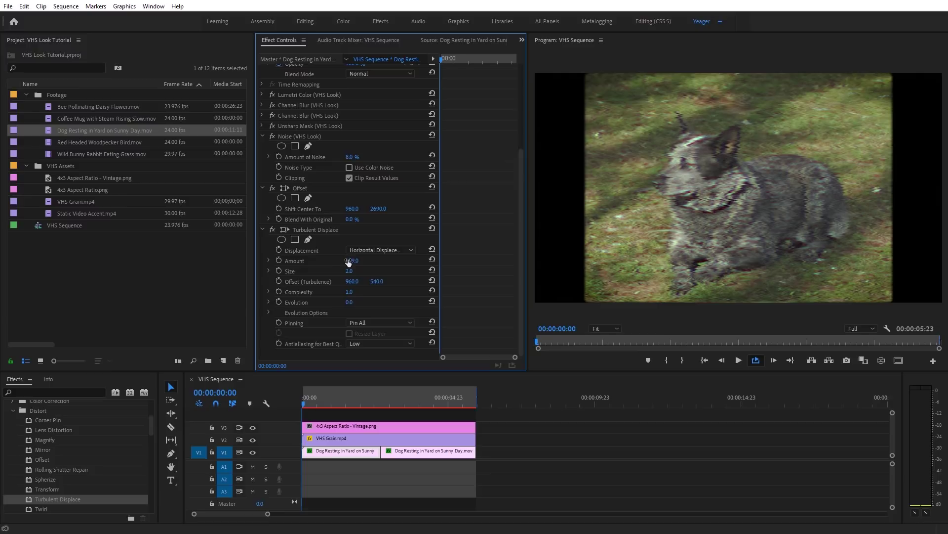
click(348, 292)
text(10)
key(Return)
Check the distorted dog footage in the enlarged program preview and return to the normal layout
click(592, 314)
key(grave)
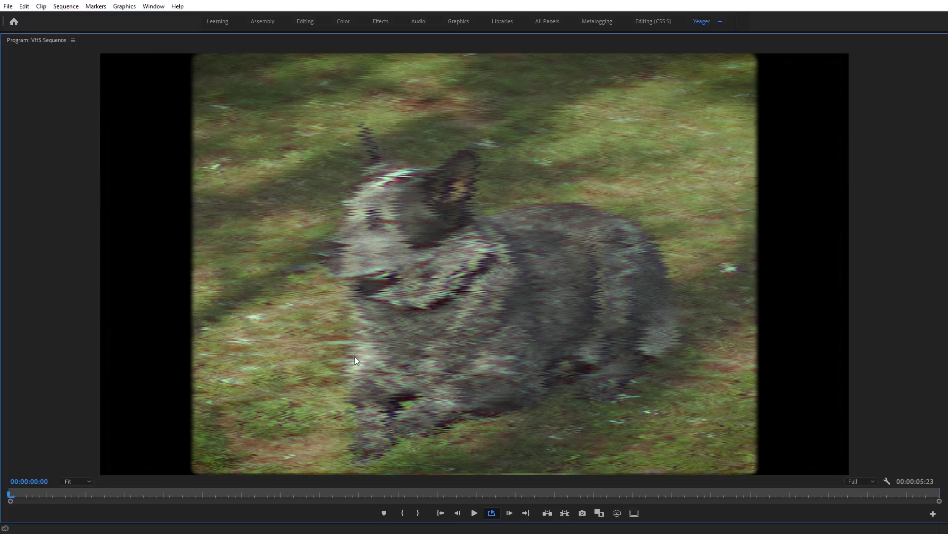
key(grave)
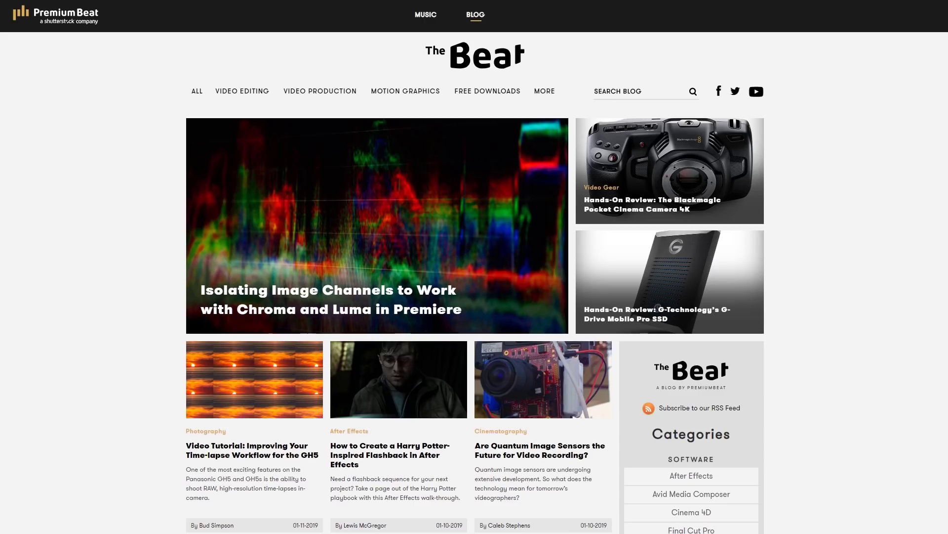
Look through the latest articles on The Beat blog's home page
scroll(474, 296, down, 3)
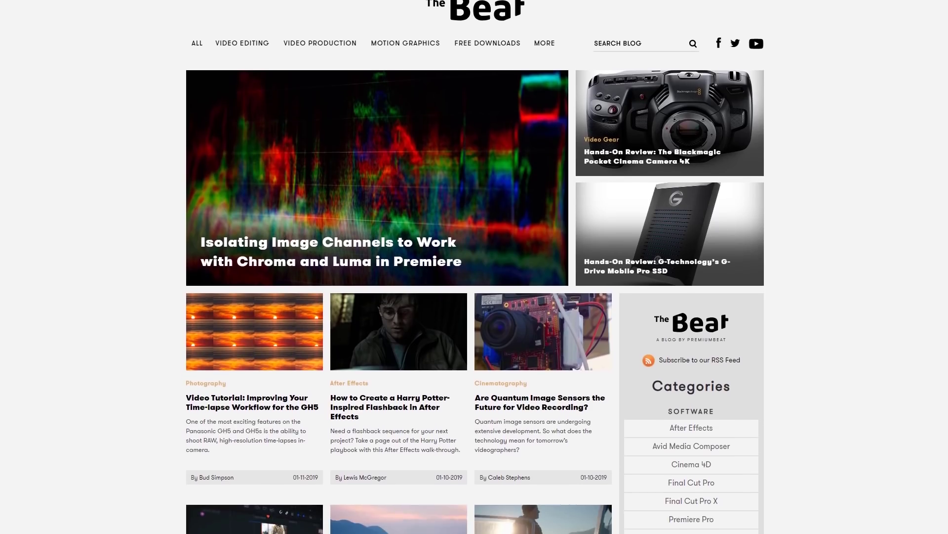
scroll(474, 296, down, 3)
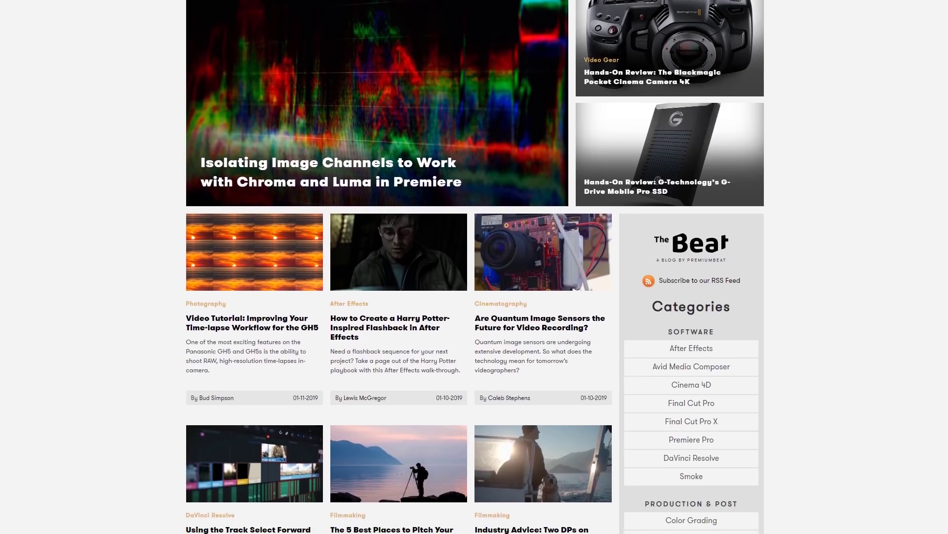
scroll(474, 267, down, 3)
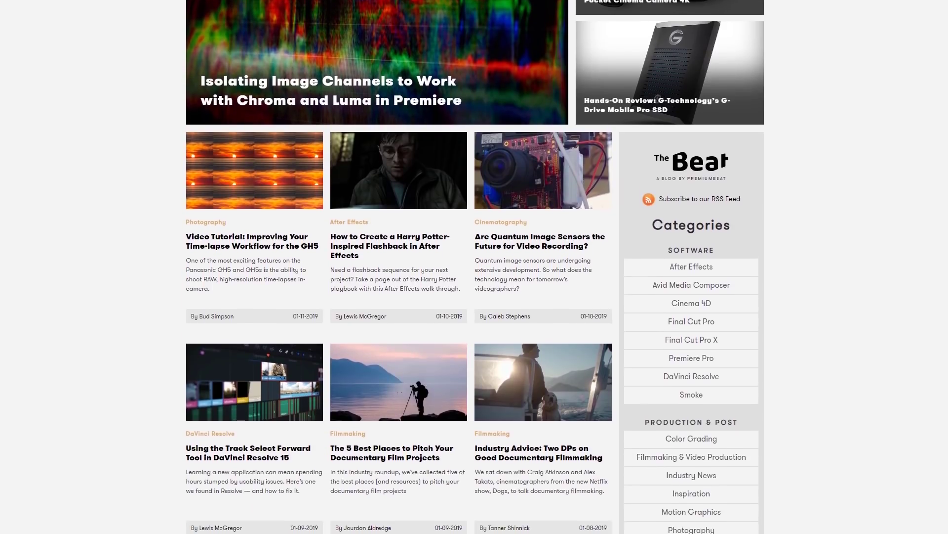
scroll(474, 267, down, 3)
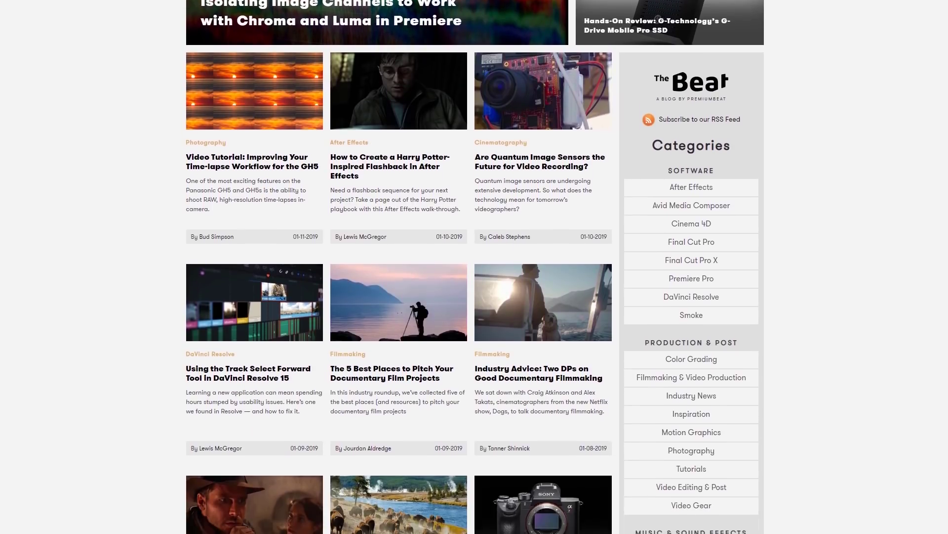
scroll(474, 267, down, 2)
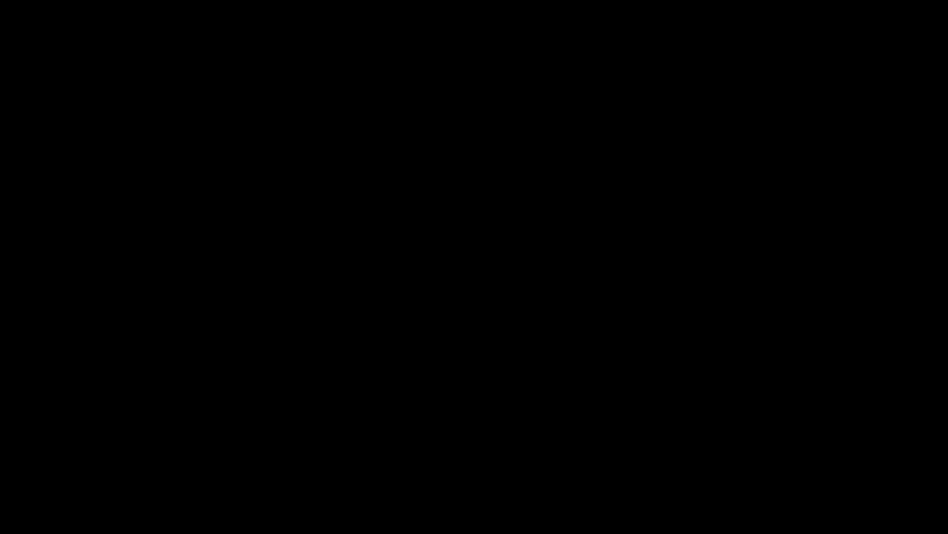